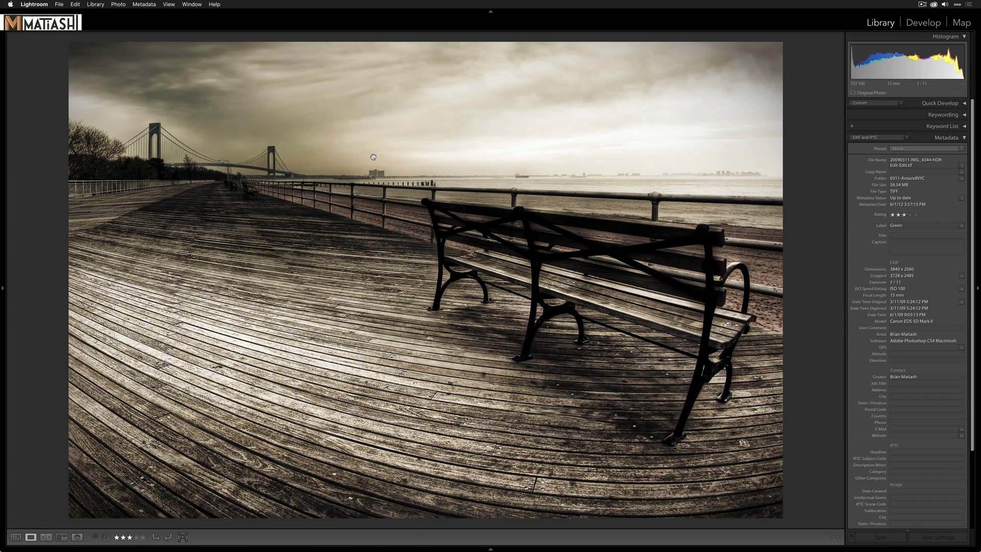
- Step through the bracketed DNG exposures, then open IMG_4349, the +1 EV frame, in Loupe
key(g)
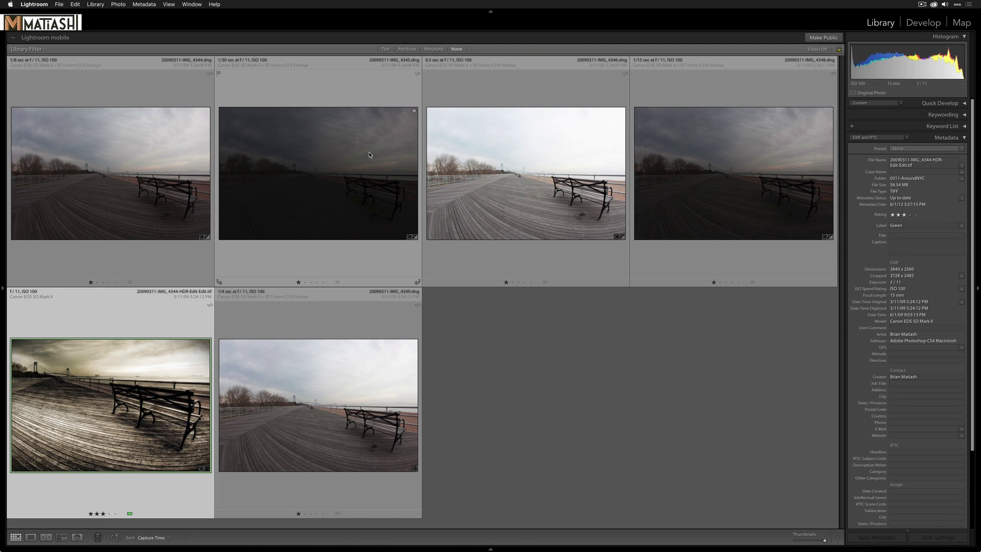
double_click(133, 183)
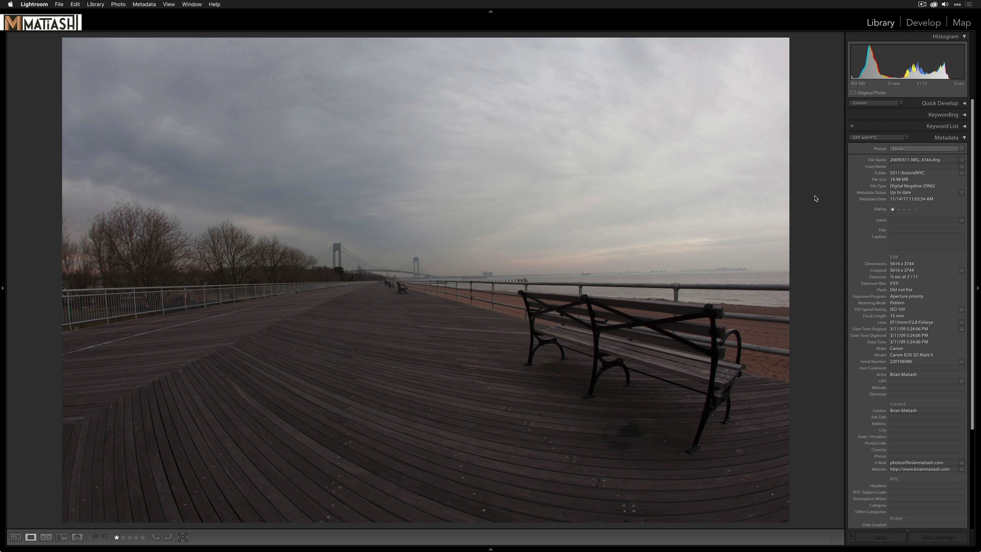
key(Right)
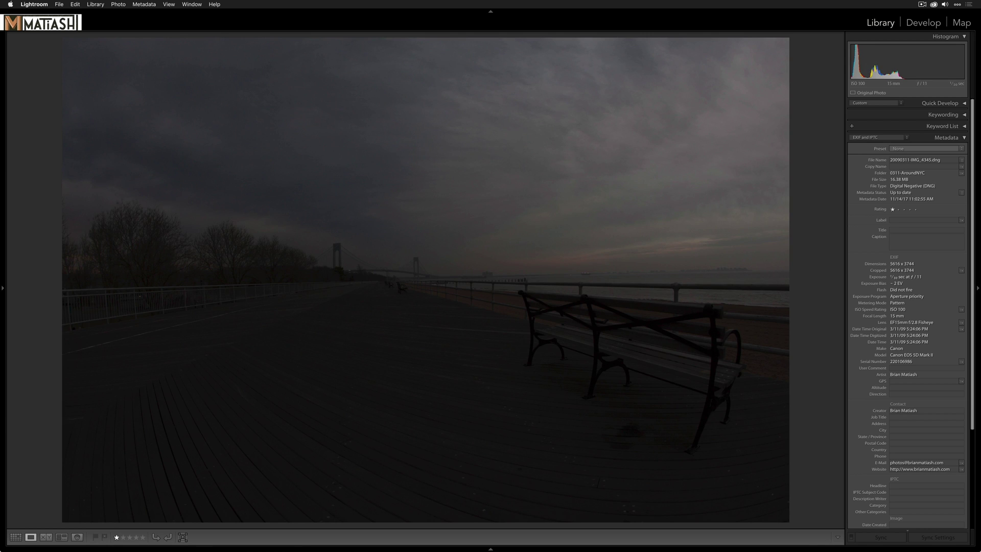
key(Right)
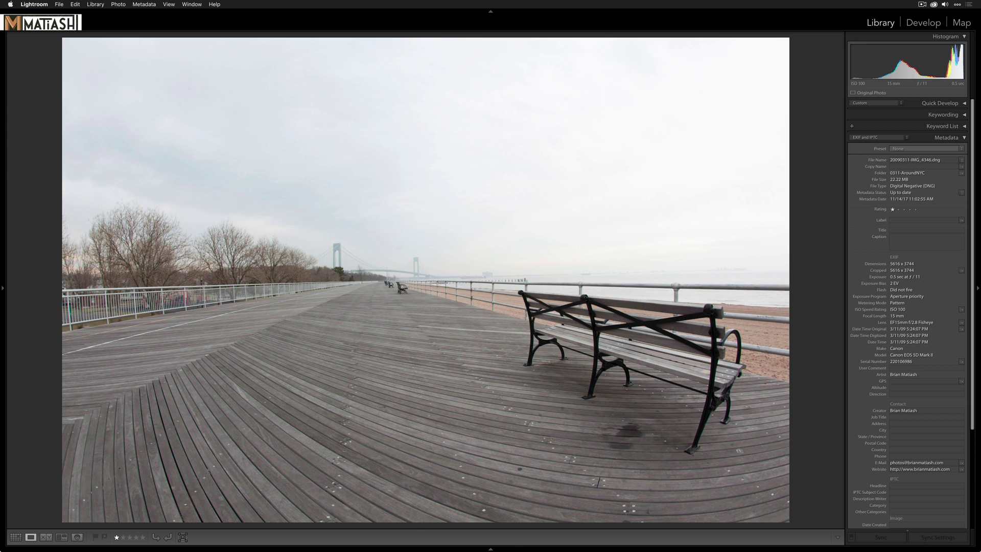
key(Right)
key(Right)
key(Right)
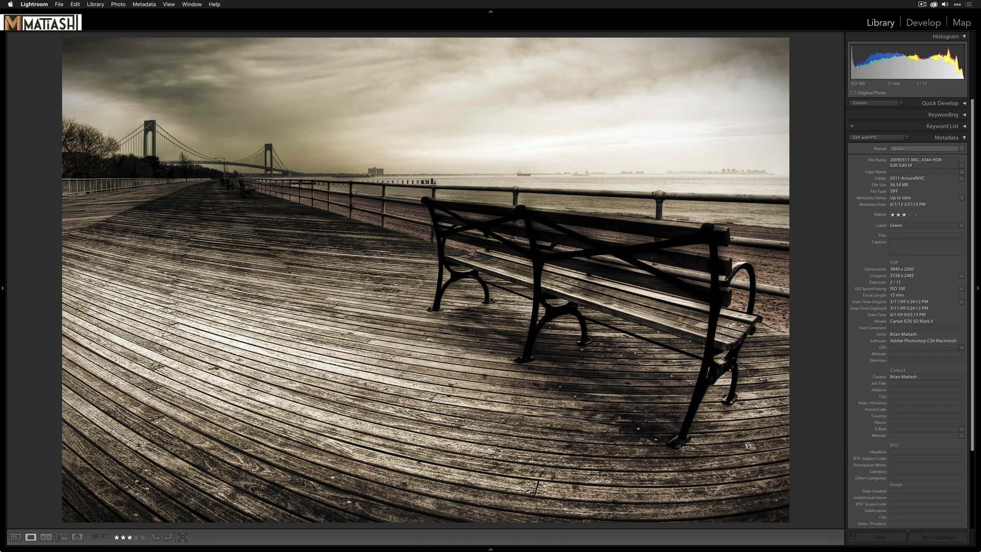
key(Right)
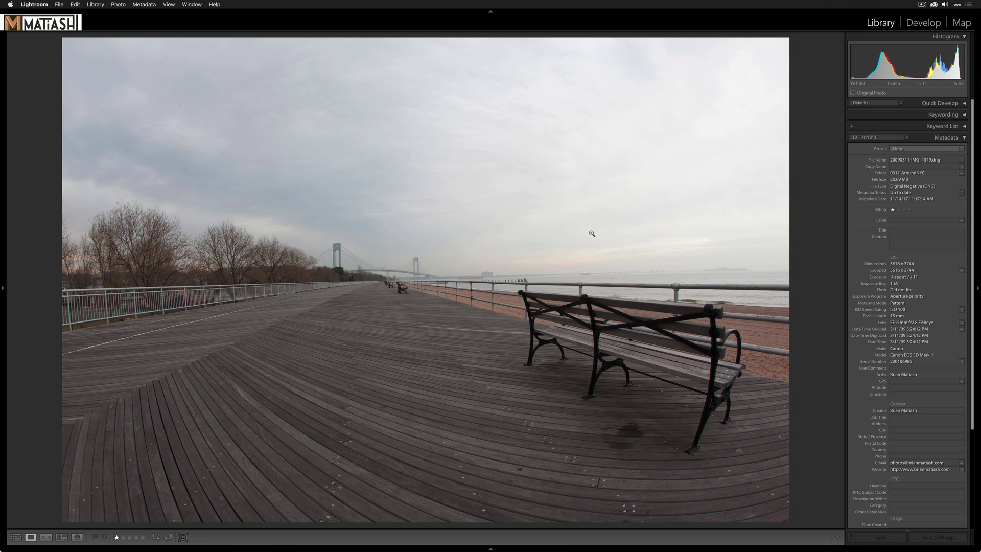
key(g)
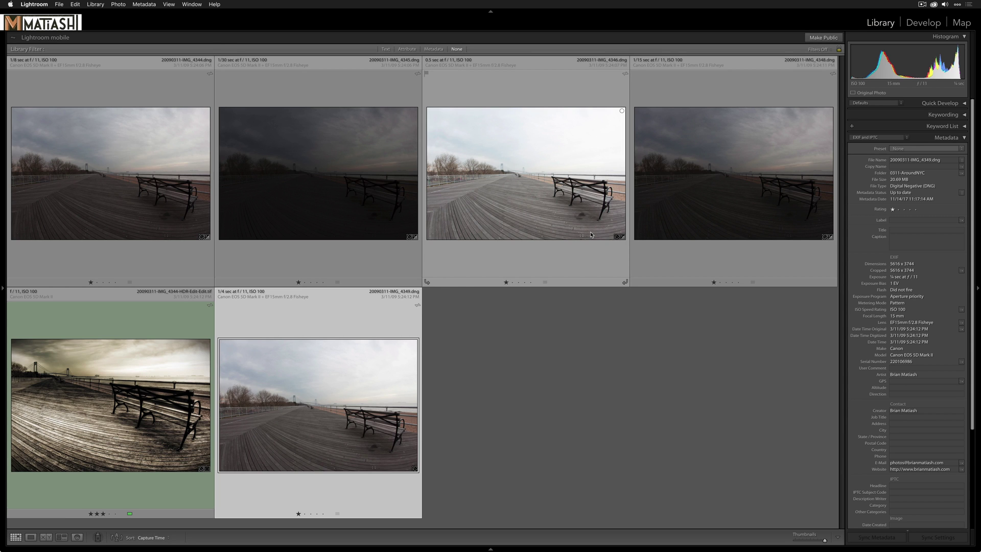
double_click(322, 432)
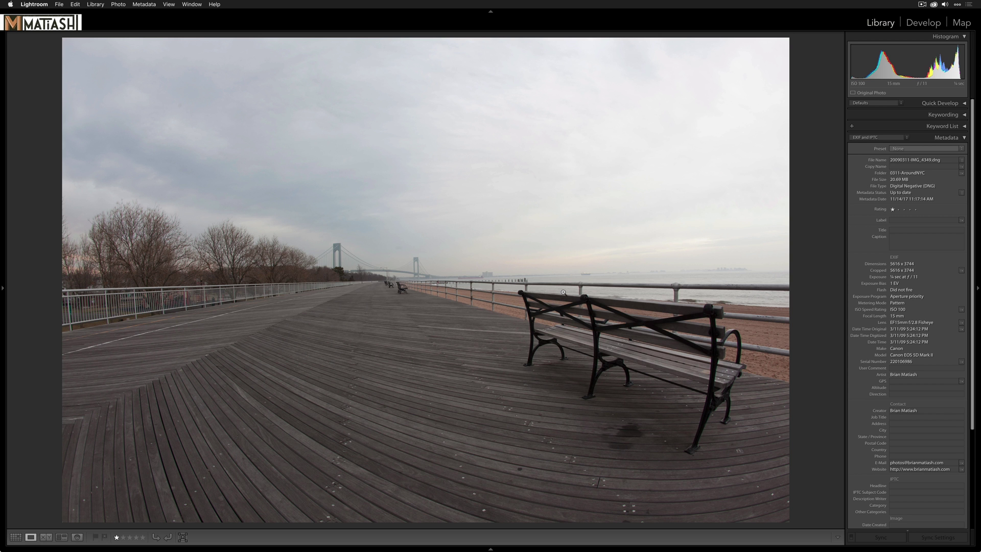
- Crop the +1 EV frame inward from the top-left corner and compare with the sepia HDR version
key(r)
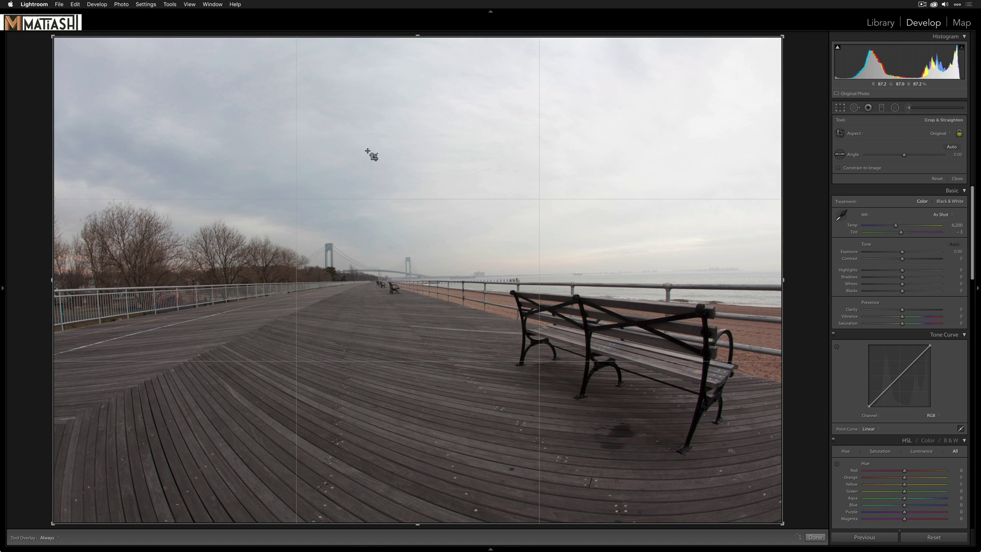
drag(53, 37, 137, 85)
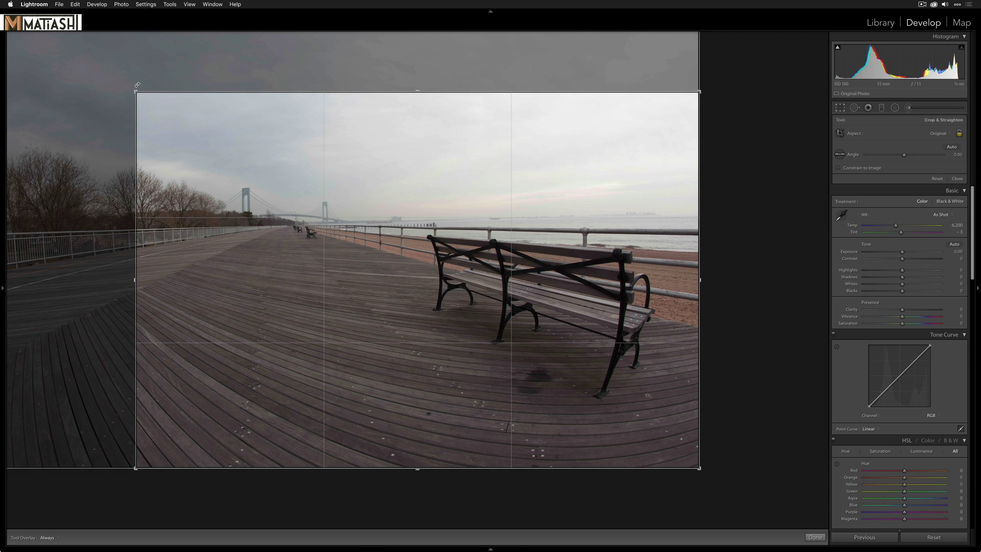
key(Return)
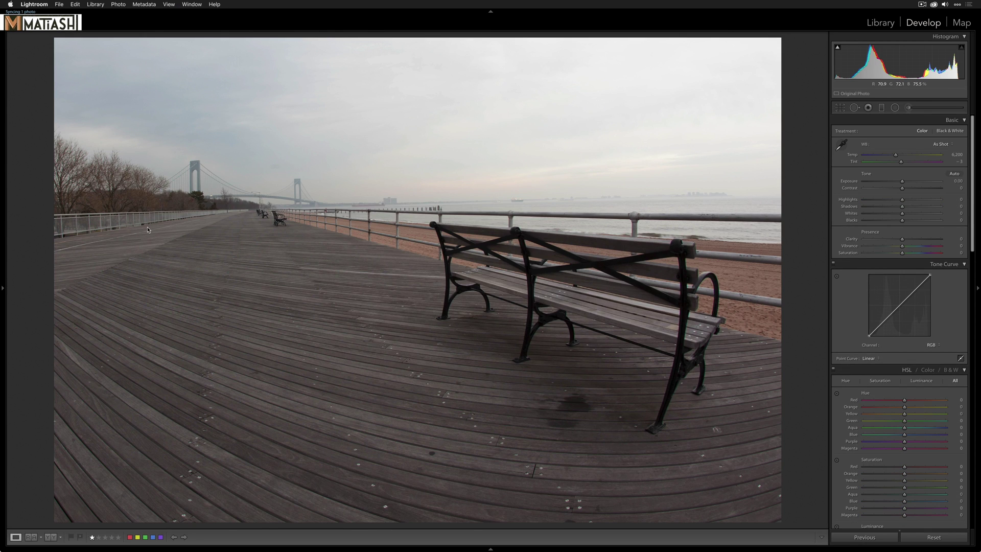
key(g)
double_click(143, 396)
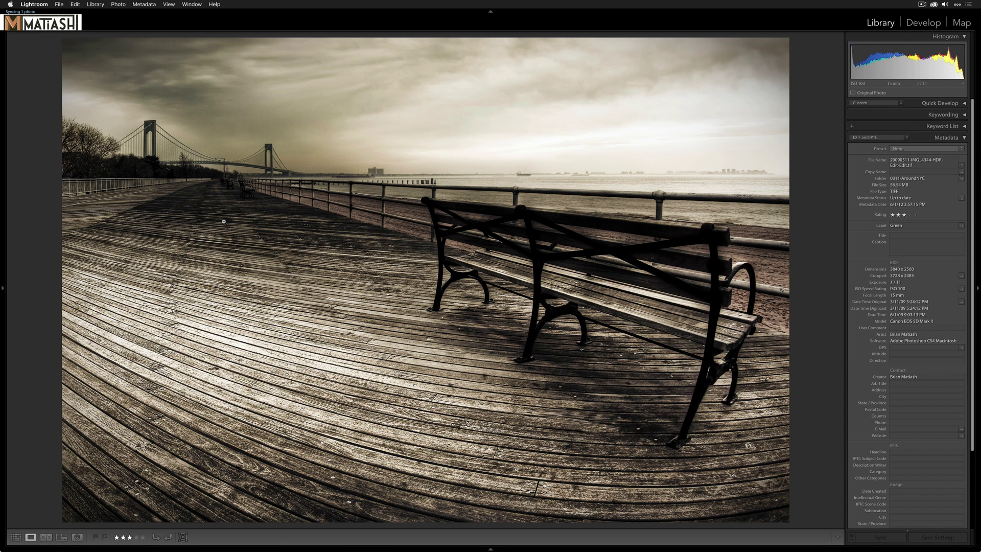
- Reopen the cropped +1 EV frame and reposition the photo within the crop
key(g)
double_click(343, 420)
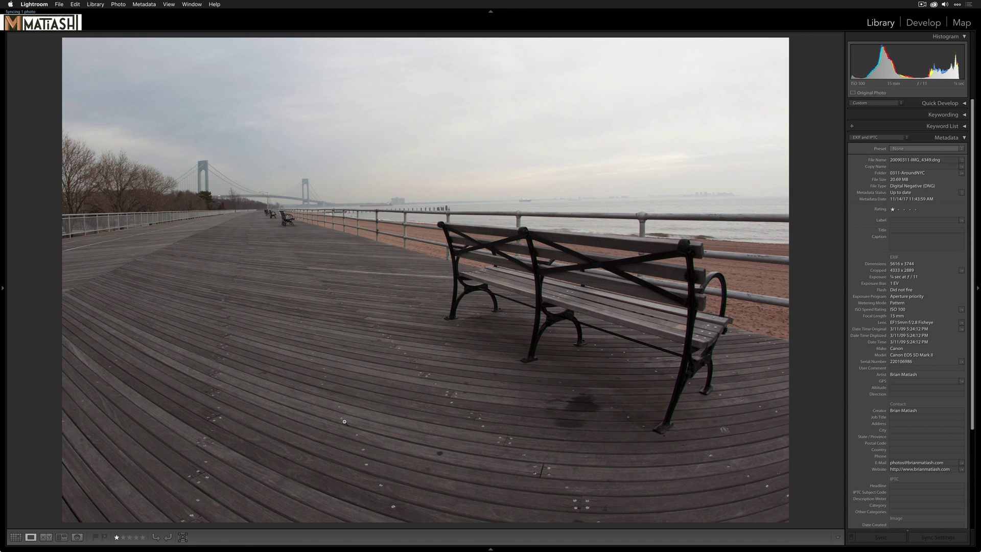
key(r)
drag(370, 376, 384, 389)
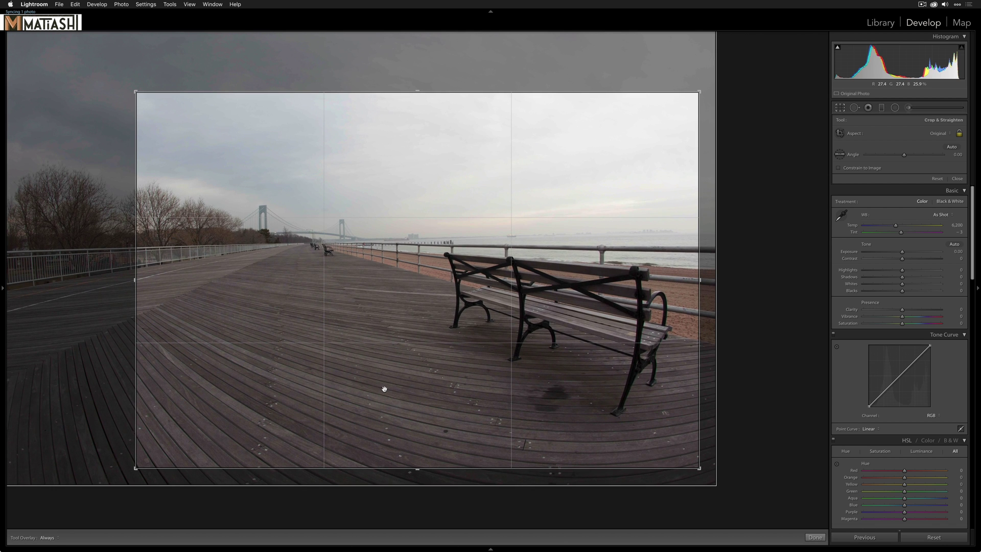
key(Return)
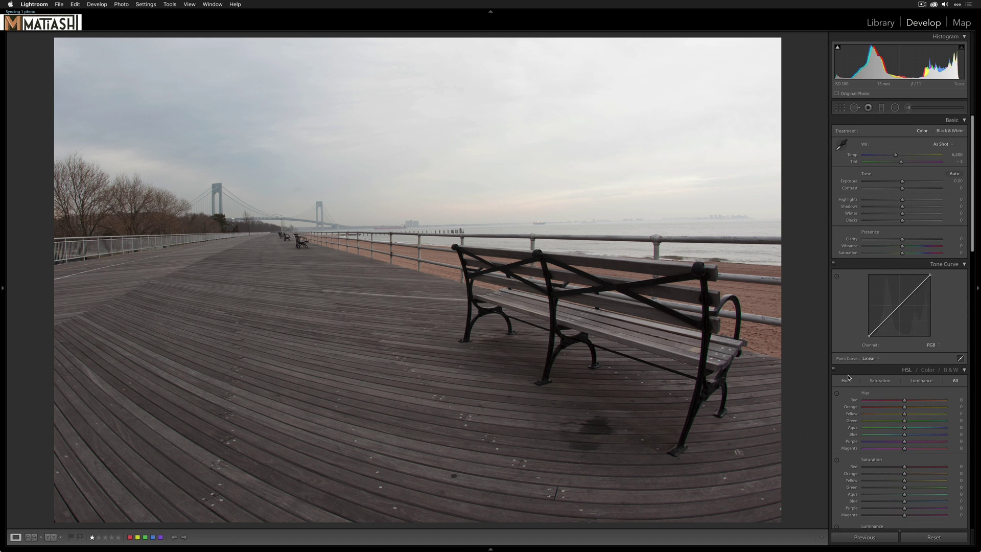
- Enable the Canon EF 15mm f/2.8 lens profile correction, comparing with it off
scroll(883, 351, down, 15)
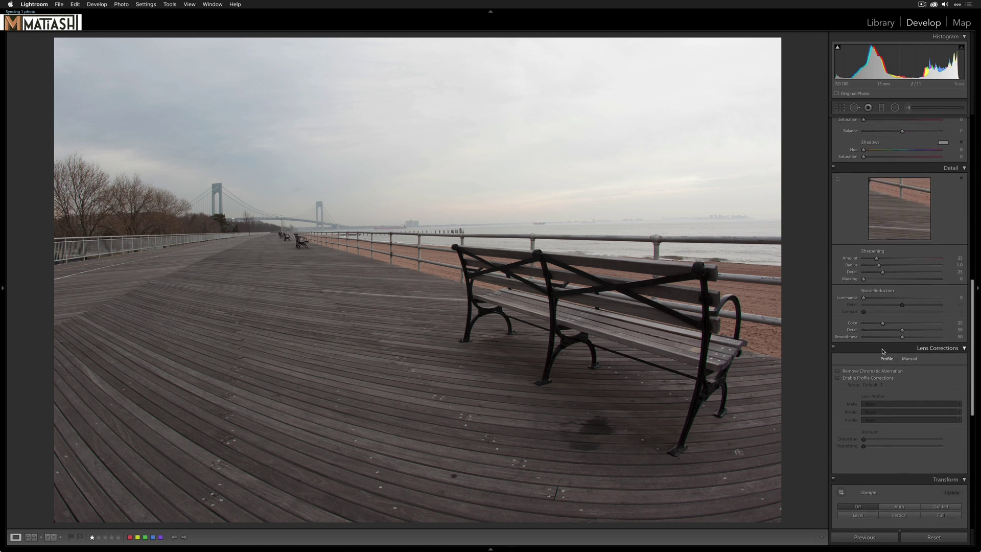
click(882, 341)
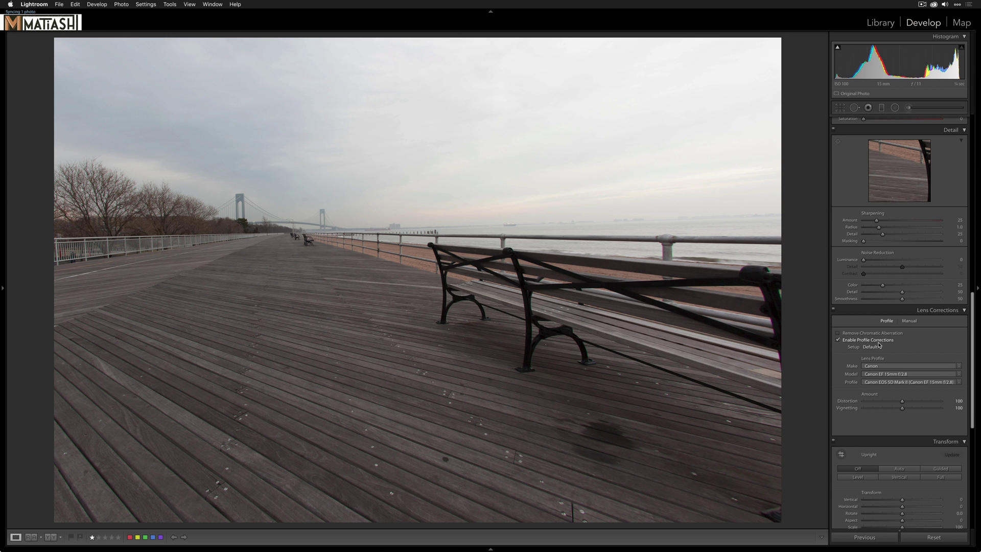
click(879, 340)
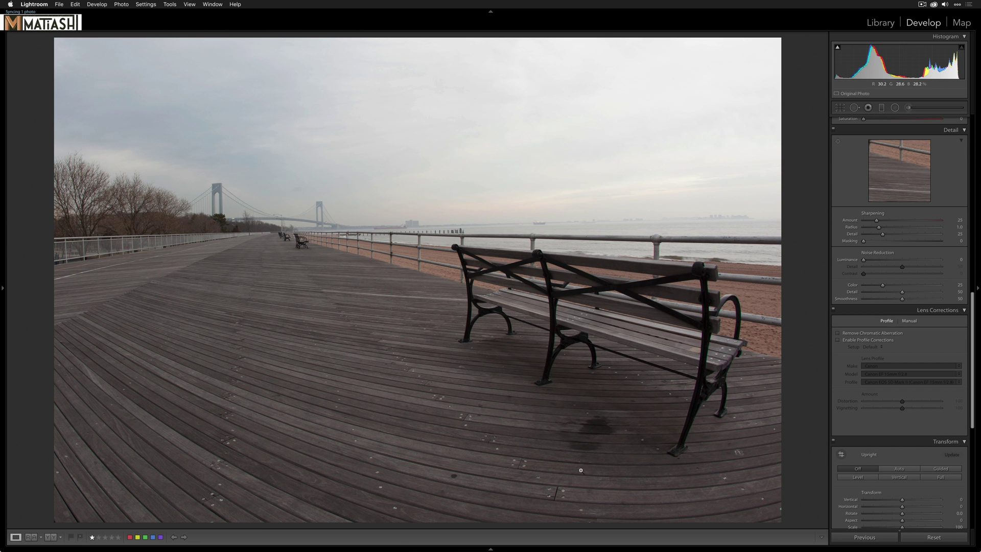
key(super+z)
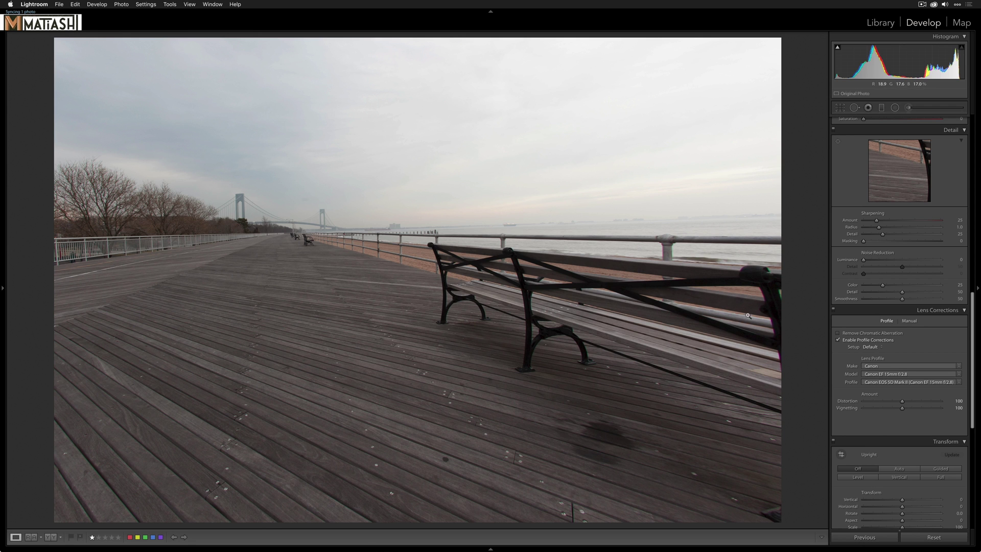
- Reduce the profile's Distortion amount to 30 and compare with the correction toggled off
drag(901, 402, 876, 401)
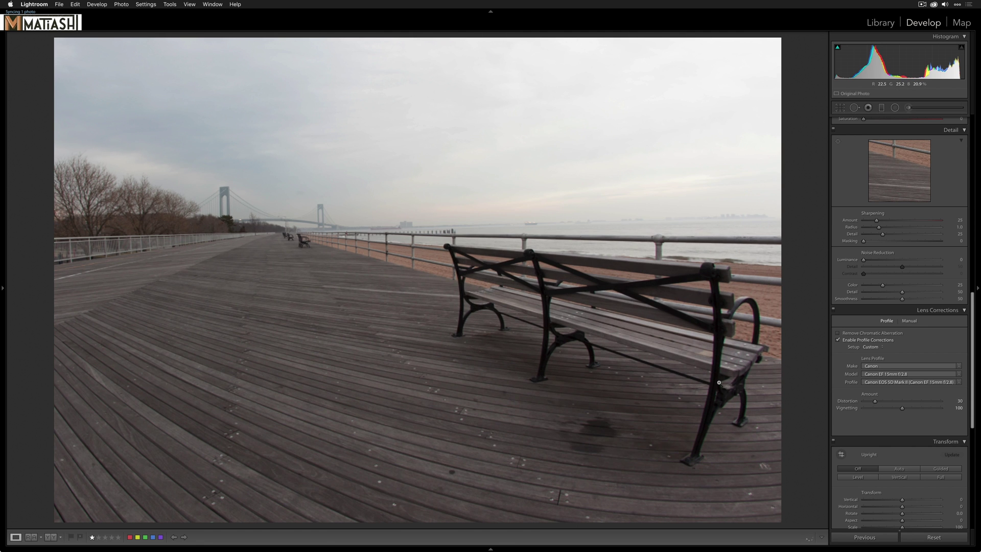
click(847, 341)
click(847, 342)
click(847, 341)
- Raise Distortion to 65 and shift the photo left within the crop
drag(876, 400, 888, 403)
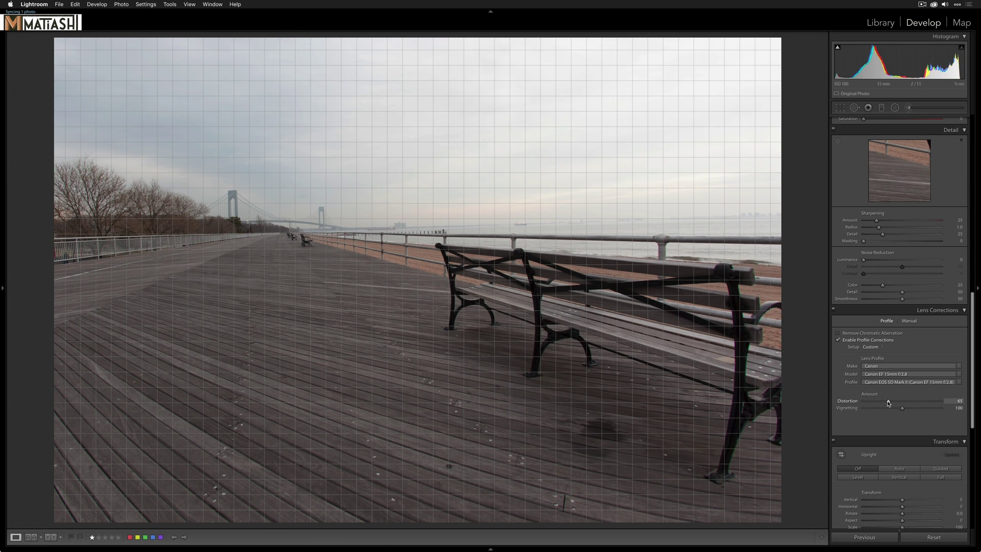
key(r)
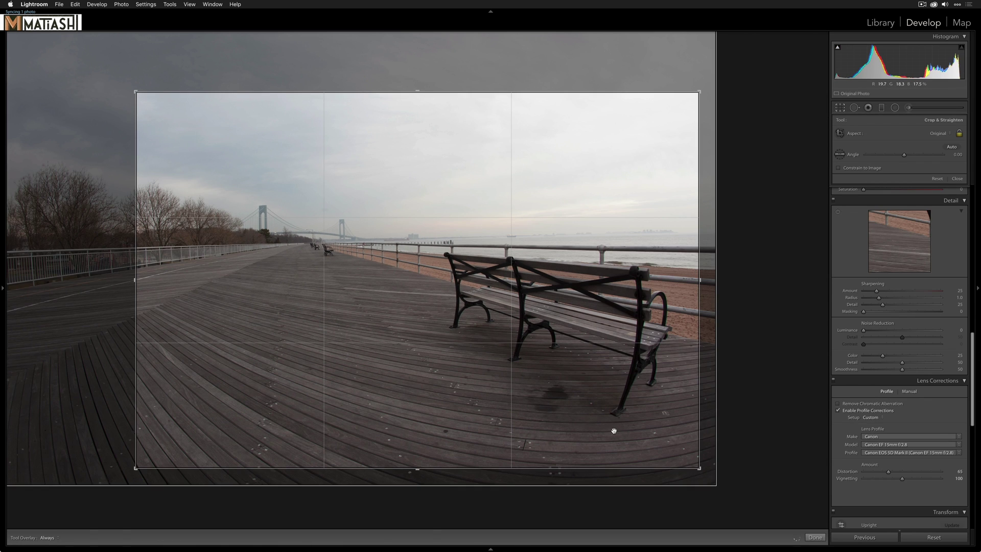
drag(613, 431, 596, 432)
key(Return)
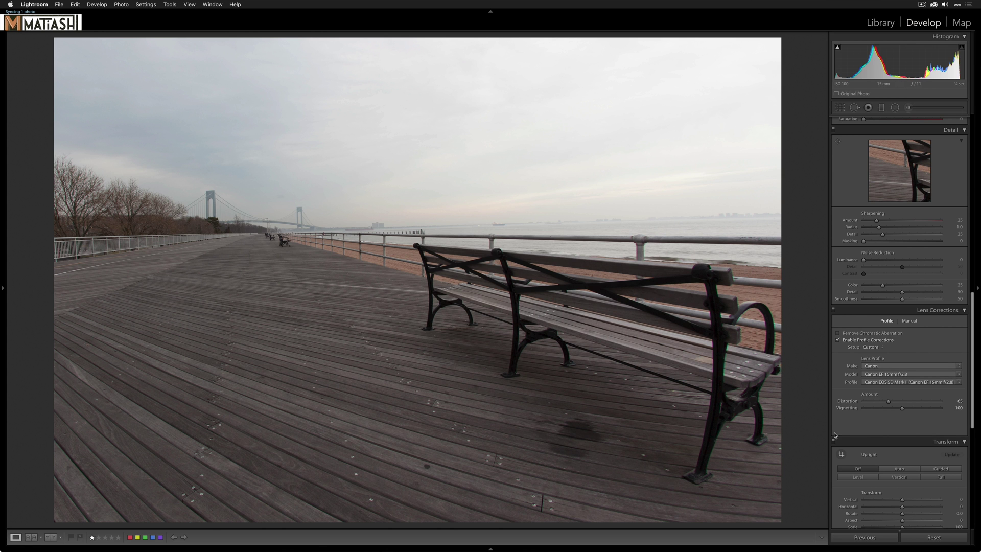
- Lower Distortion to 48 and rotate the crop slightly to level the horizon
drag(889, 403, 881, 403)
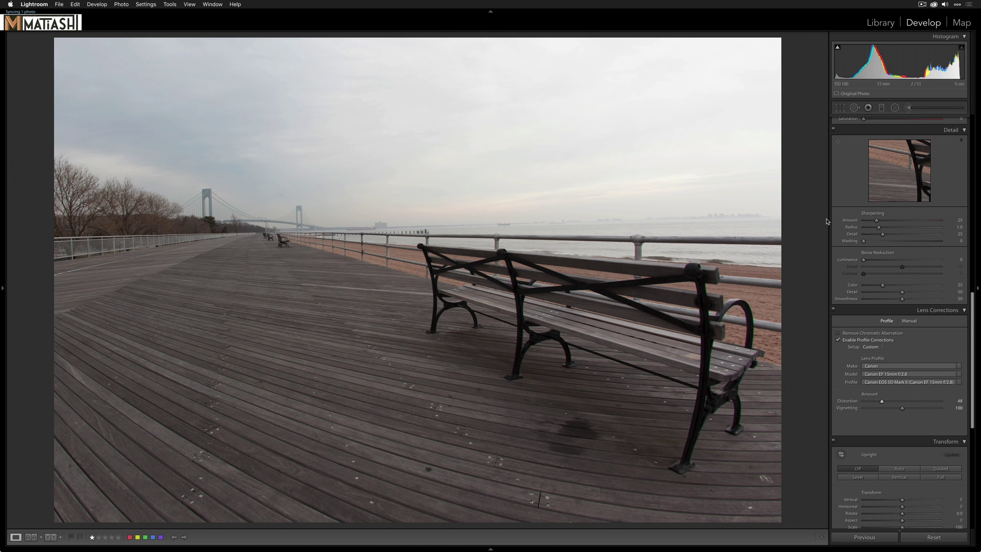
key(r)
drag(713, 97, 713, 97)
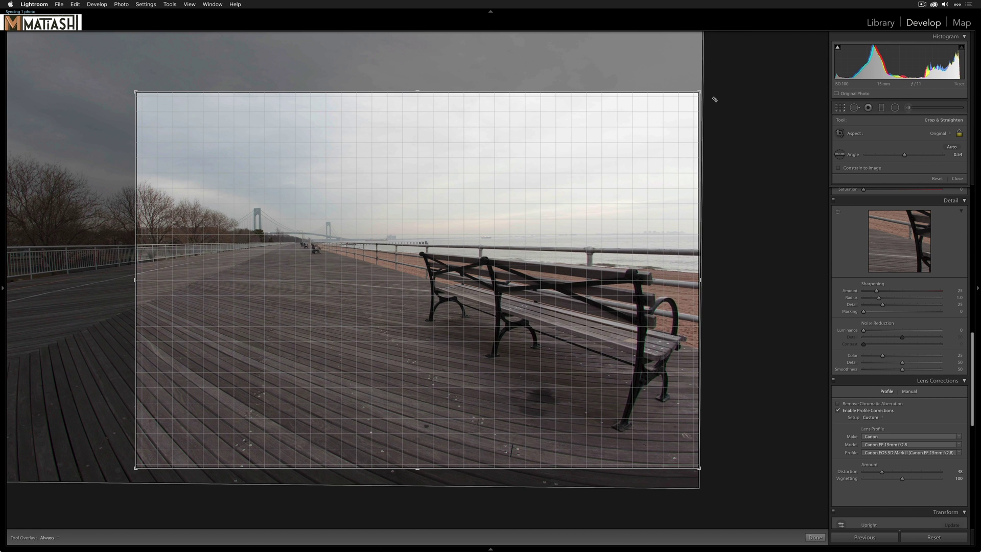
key(Return)
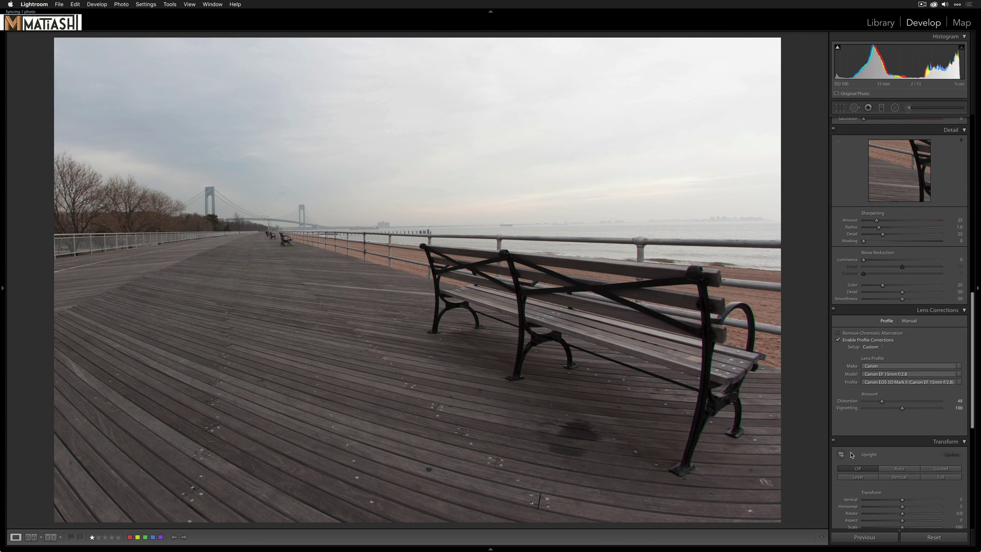
- Try the Level Upright correction, then undo it
scroll(851, 388, down, 5)
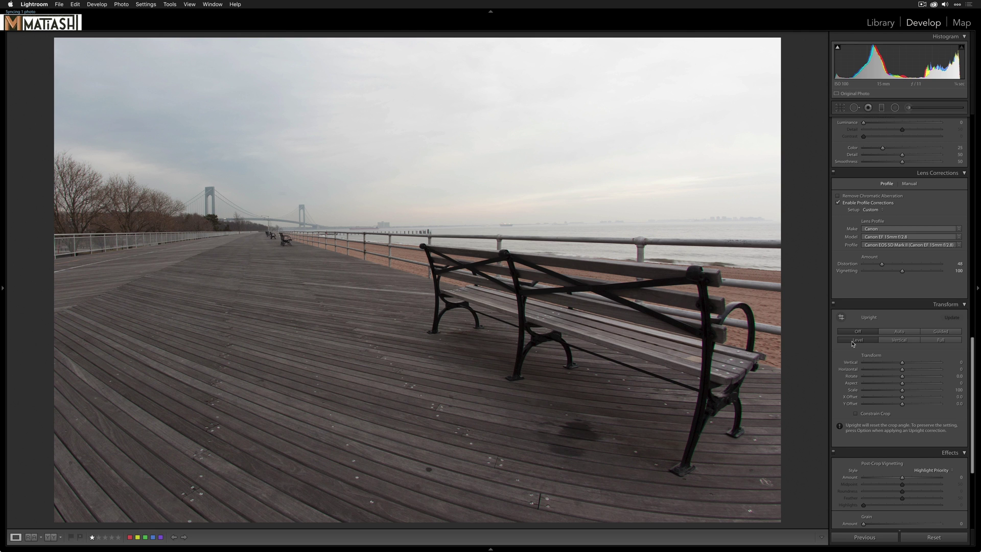
click(856, 340)
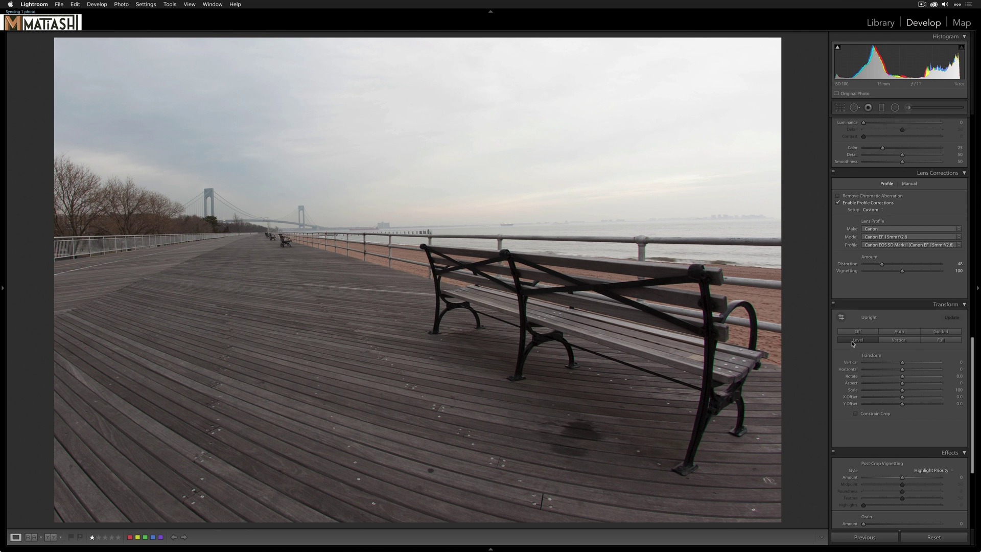
key(super+z)
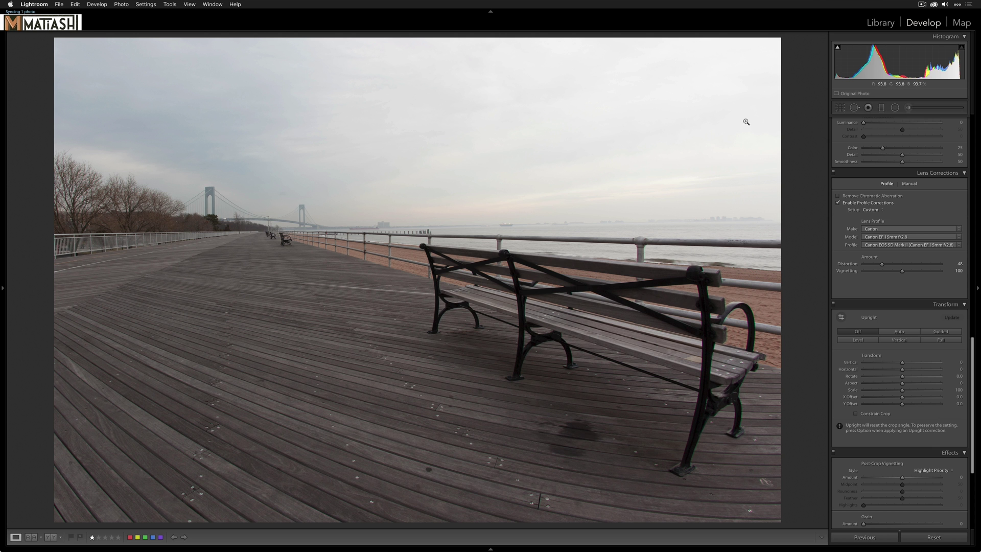
- Turn on Visualize Spots, tune its threshold, and heal a dust spot in the sky near the bridge
key(q)
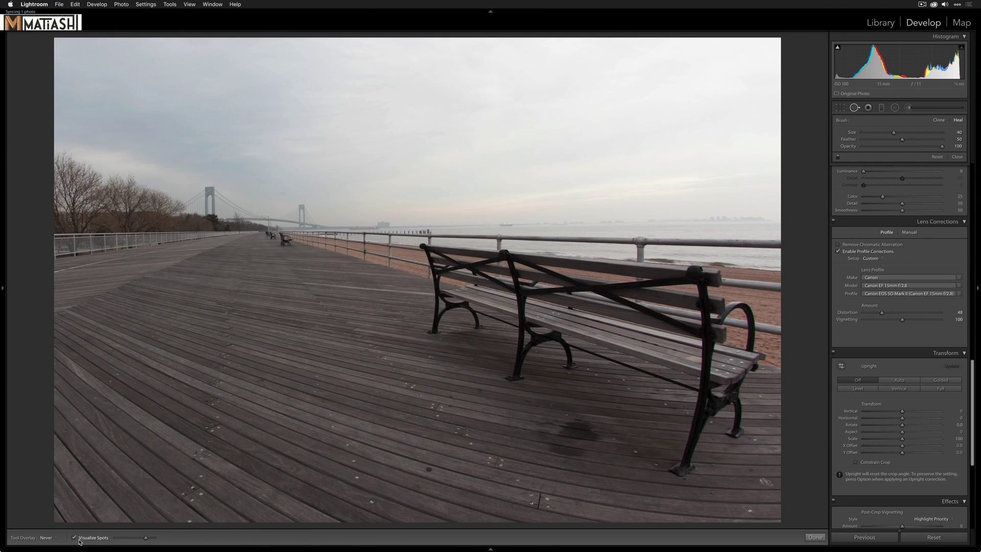
click(80, 540)
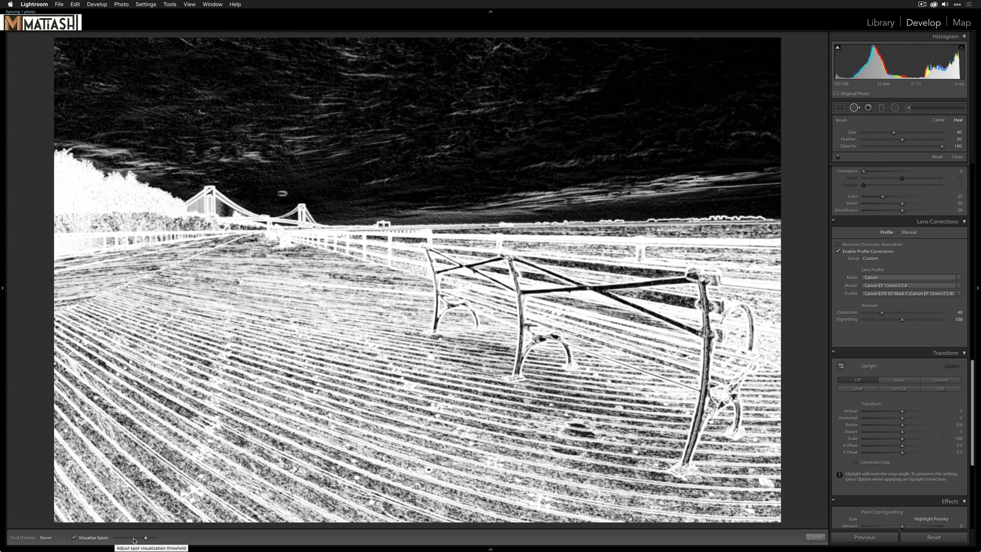
drag(146, 539, 129, 538)
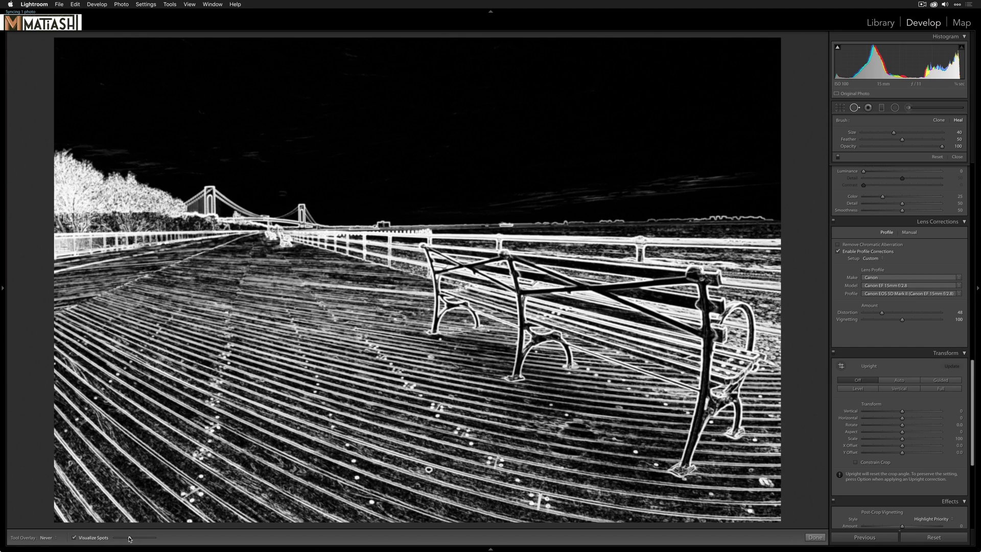
drag(130, 538, 151, 539)
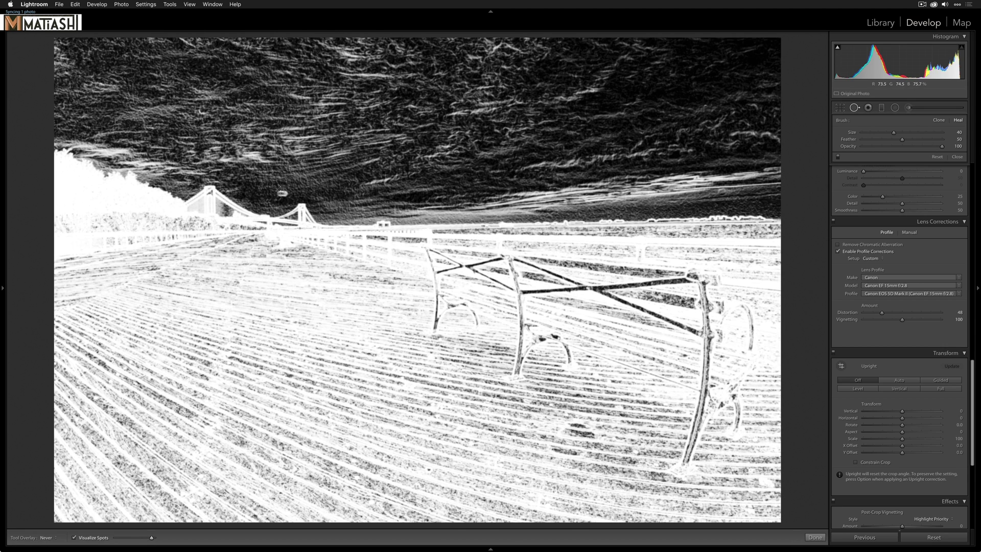
click(281, 194)
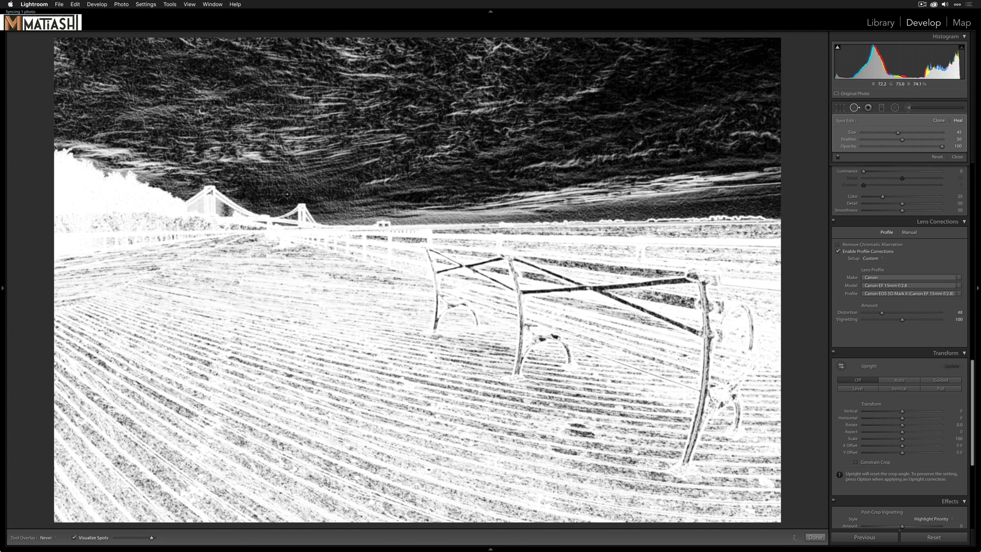
- Toggle spot visualization off, then deselect the healed spot
key(a)
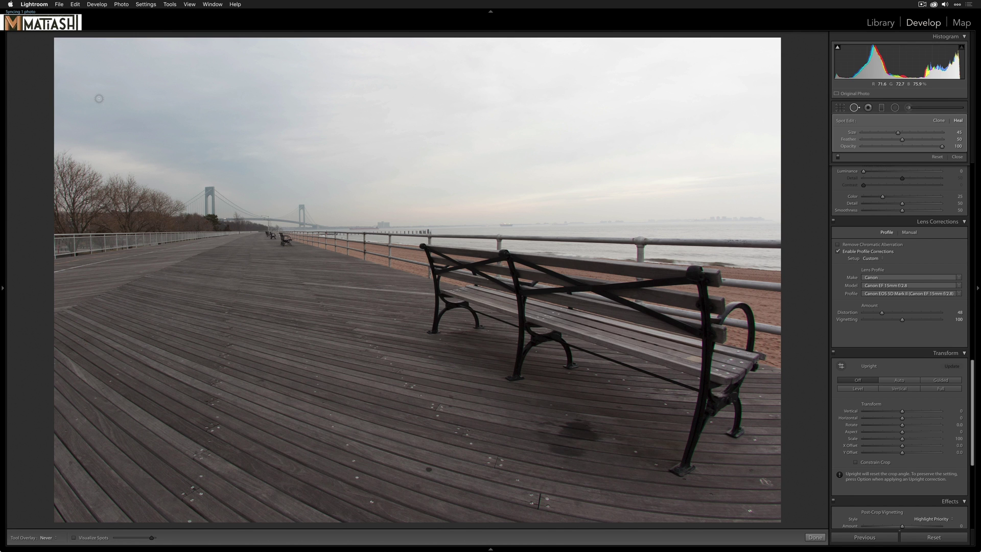
key(a)
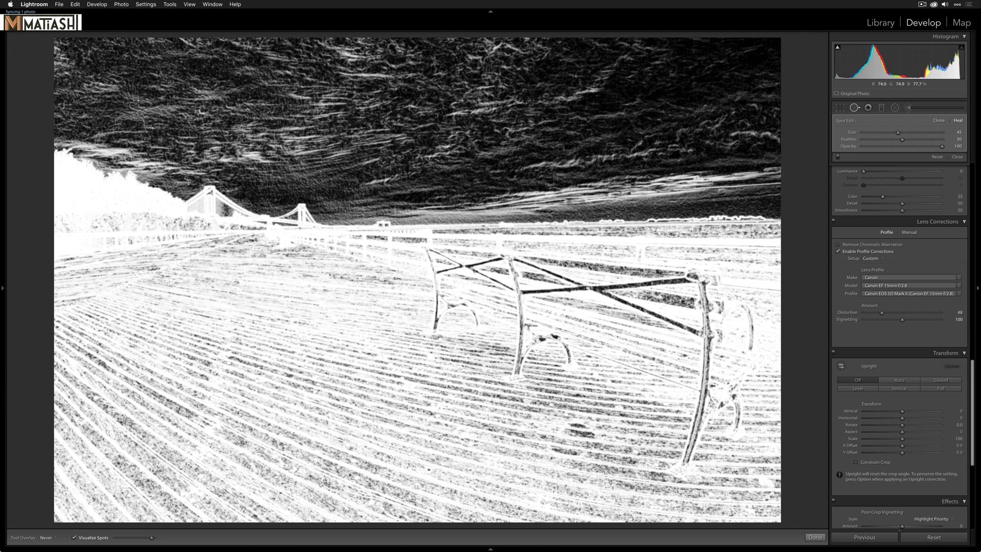
key(a)
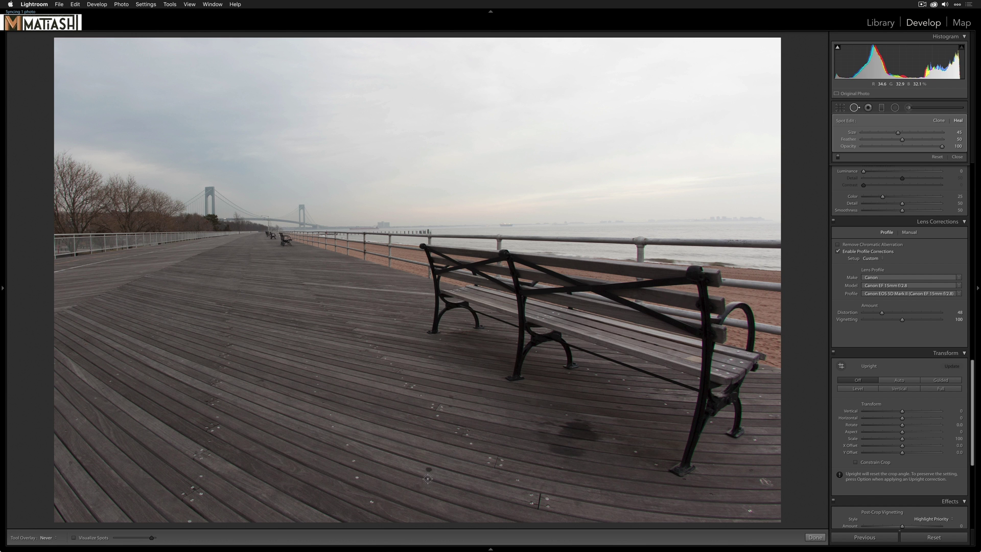
scroll(428, 470, down, 2)
key(Escape)
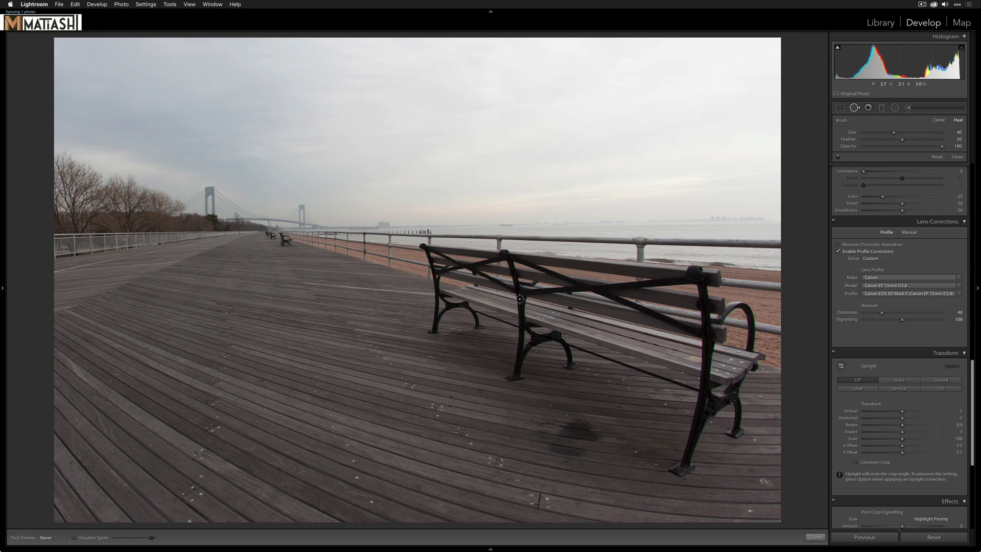
scroll(868, 153, up, 10)
- Sample the grey sky with the WB eyedropper for Custom Temp 6,150 and Tint −2
click(858, 109)
click(841, 145)
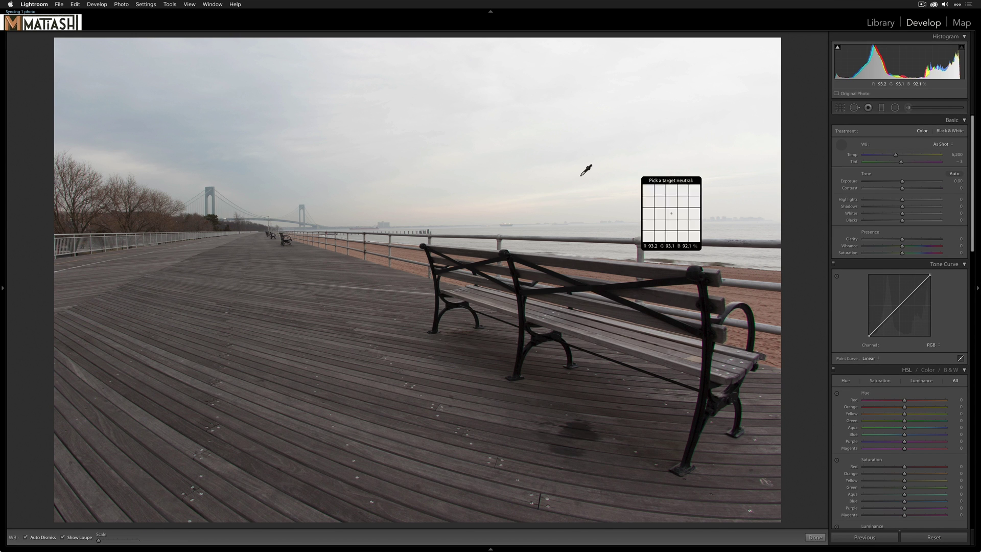
click(186, 180)
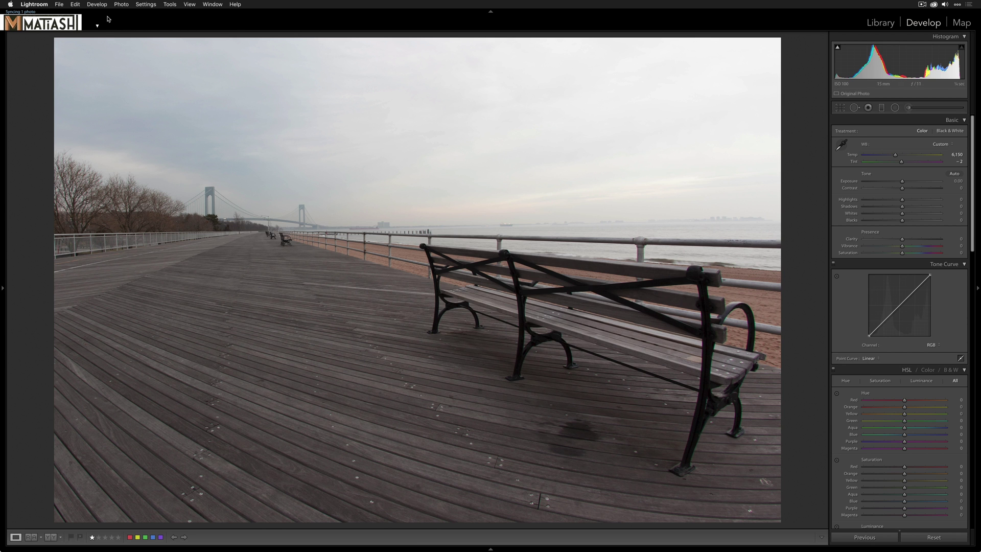
- Choose Photo > Edit In > Edit in Adobe Photoshop CC 2018
click(121, 4)
mouse_move(157, 47)
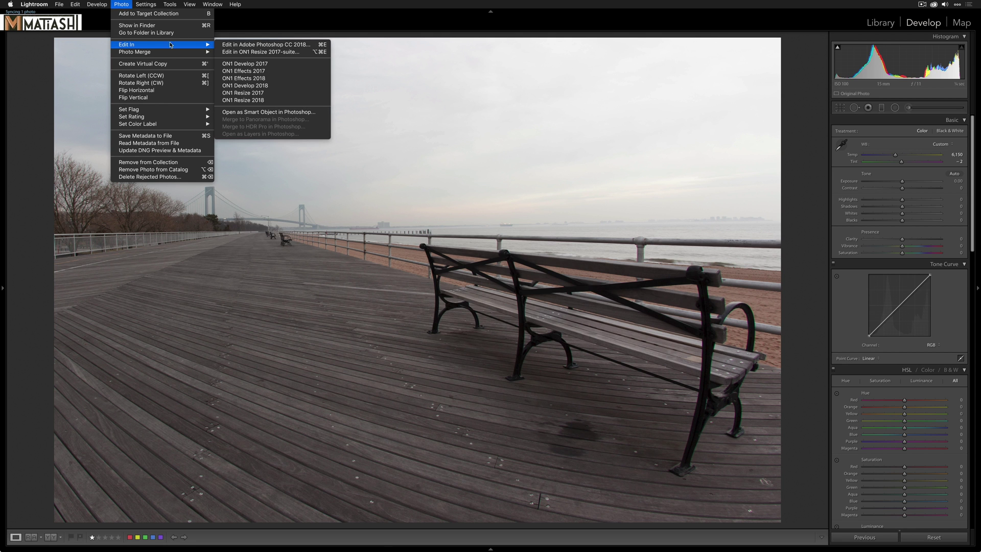
click(257, 45)
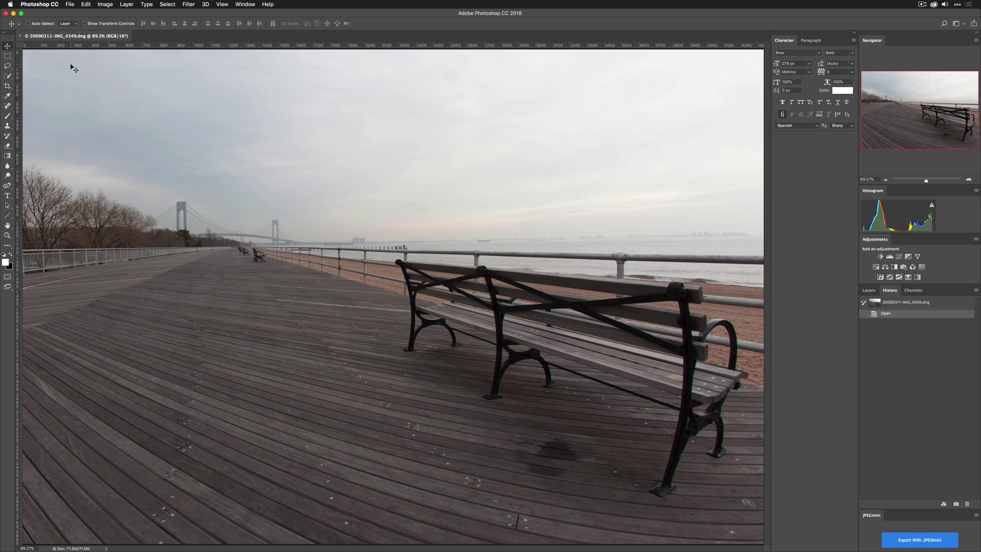
- Paint out the dark stain and plank marks with a size-70 Spot Healing Brush
click(7, 106)
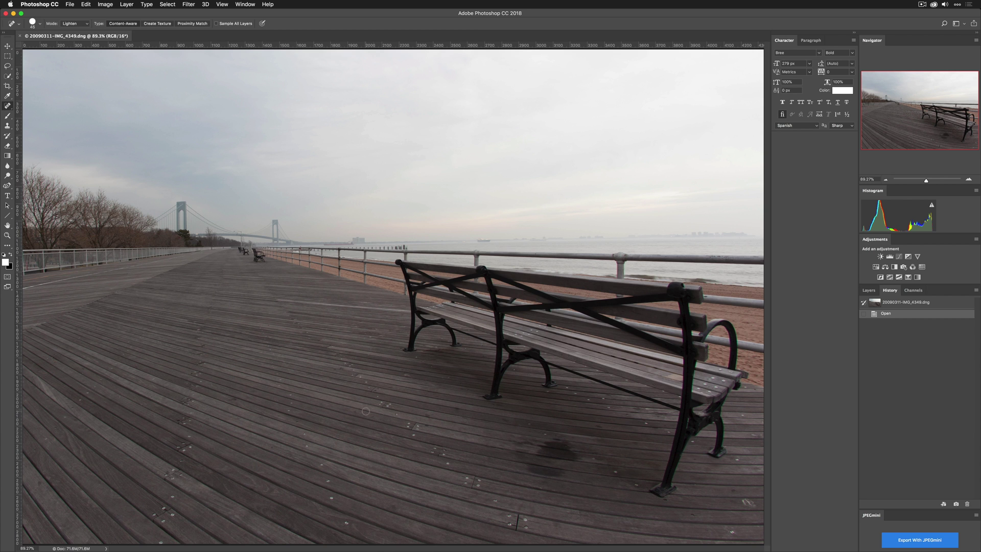
key(bracketright)
key(bracketright)
key(bracketright)
drag(562, 475, 533, 468)
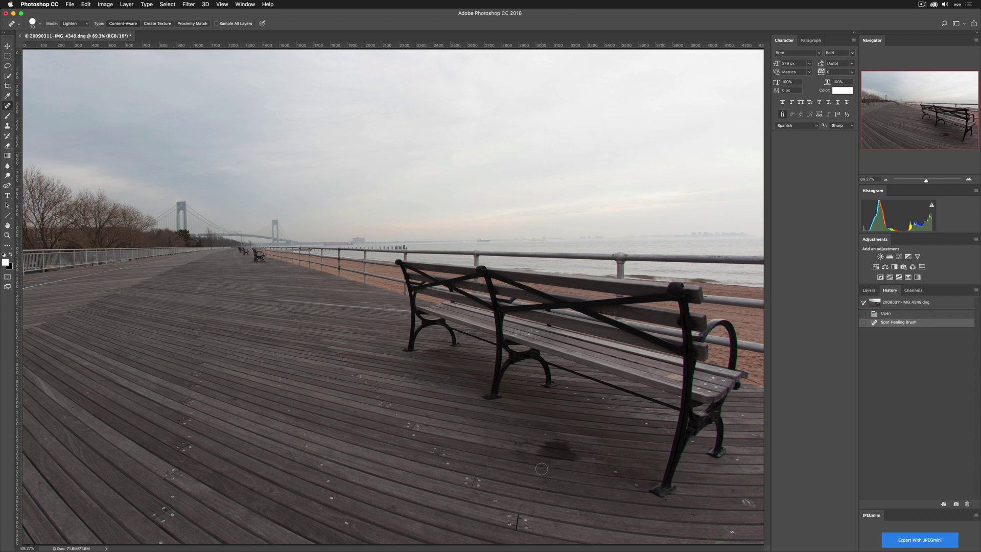
mouse_move(540, 452)
mouse_down()
mouse_move(572, 455)
mouse_move(569, 445)
mouse_move(534, 442)
mouse_up()
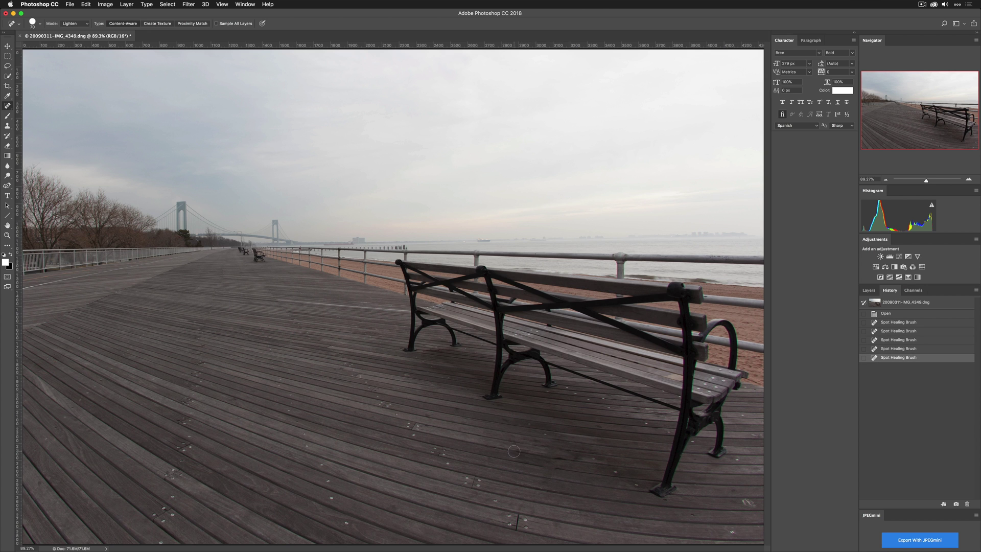
drag(516, 451, 526, 451)
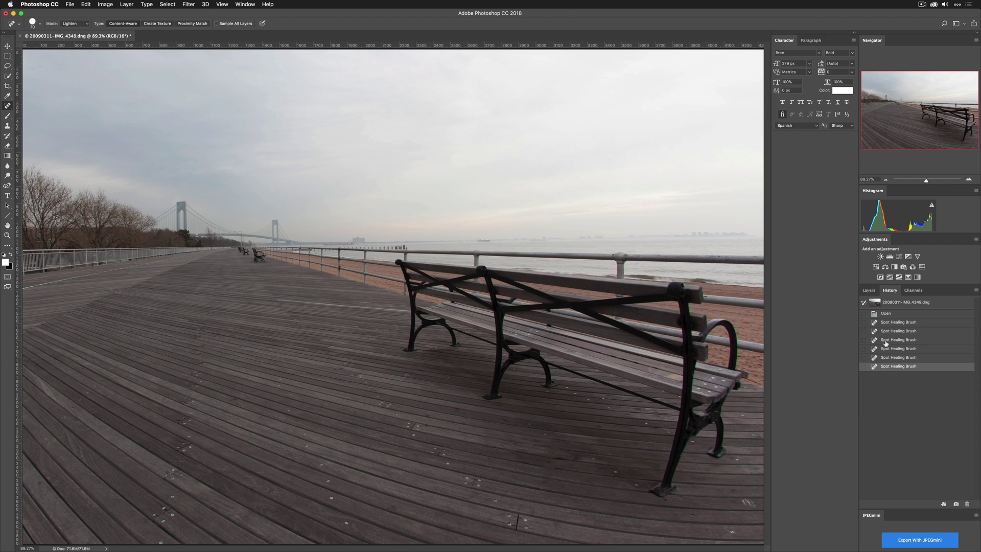
- Compare the original and healed states in History, then show the Layers panel
click(890, 313)
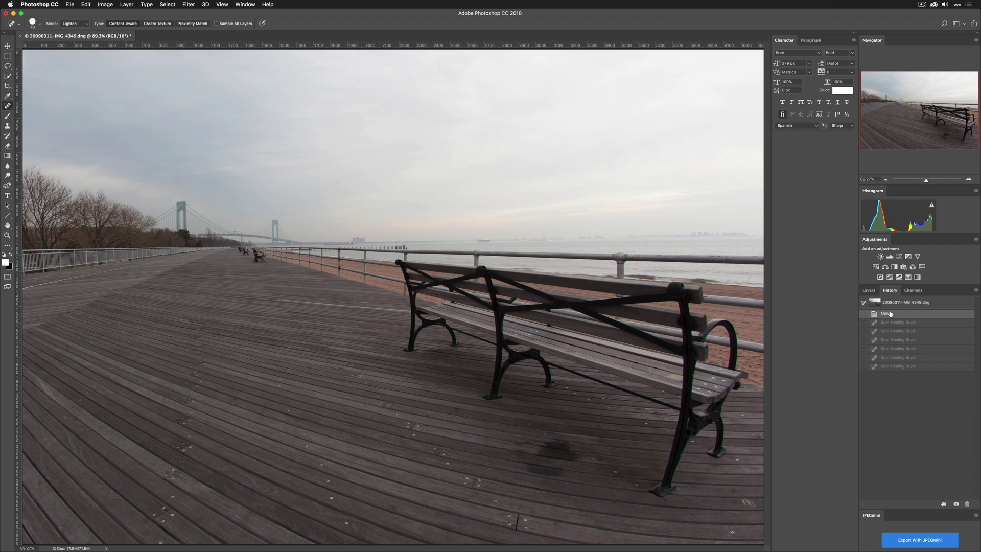
click(891, 366)
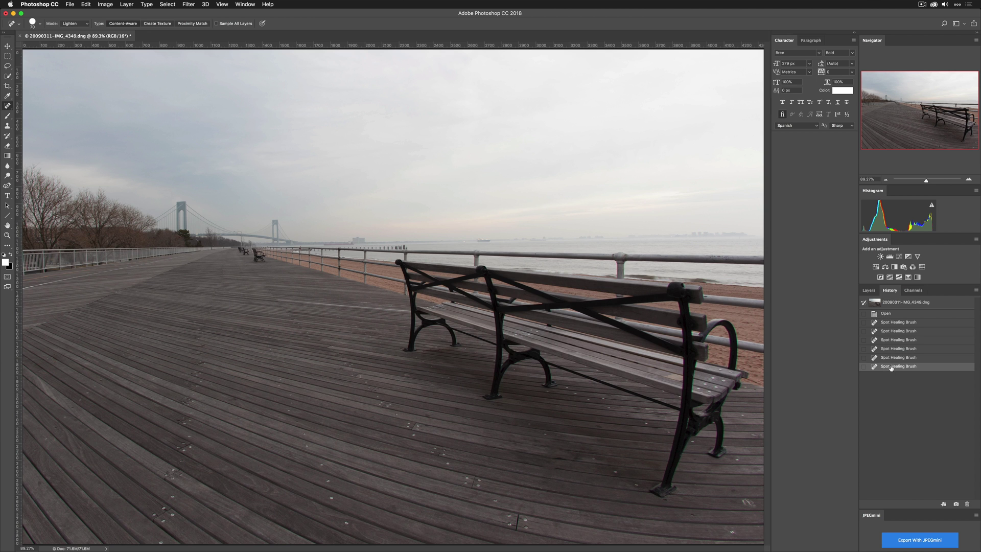
click(868, 291)
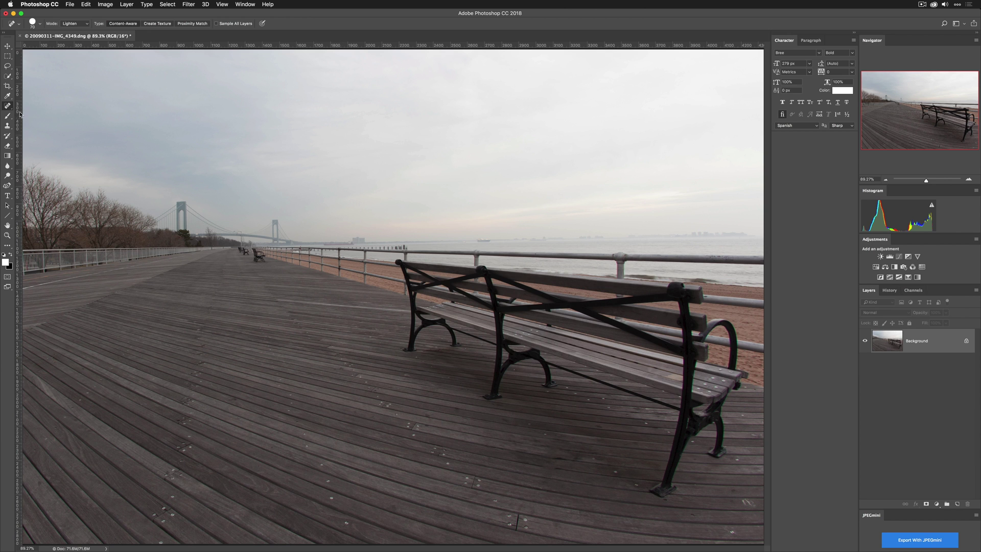
- Clone clean plank texture over the boardwalk marks with a 60, then 45, brush; view the pre-retouch state
click(7, 125)
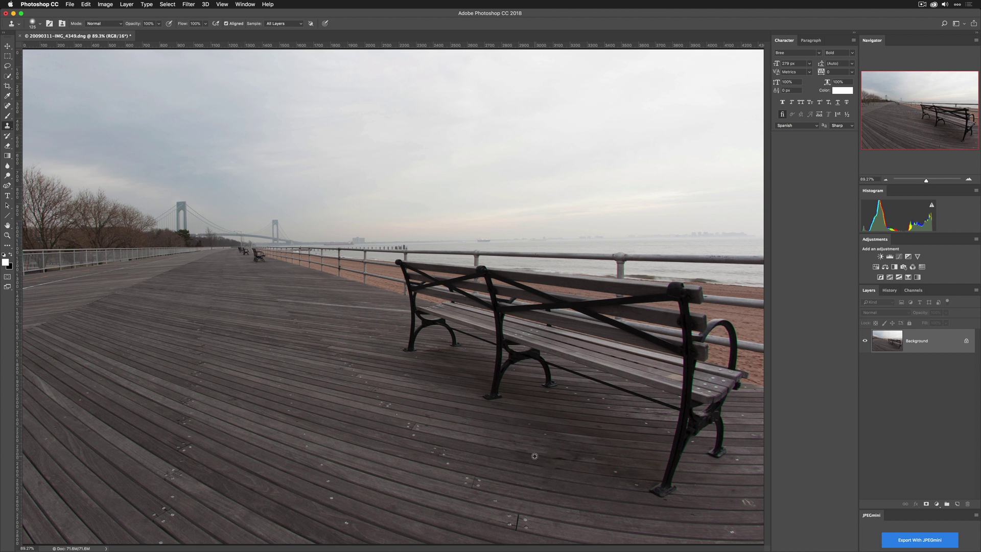
key(bracketleft)
key(bracketleft)
key(bracketleft)
key(bracketleft)
key(bracketleft)
alt+click(587, 461)
click(556, 469)
click(560, 460)
drag(742, 500, 750, 504)
key(bracketleft)
key(bracketleft)
click(890, 291)
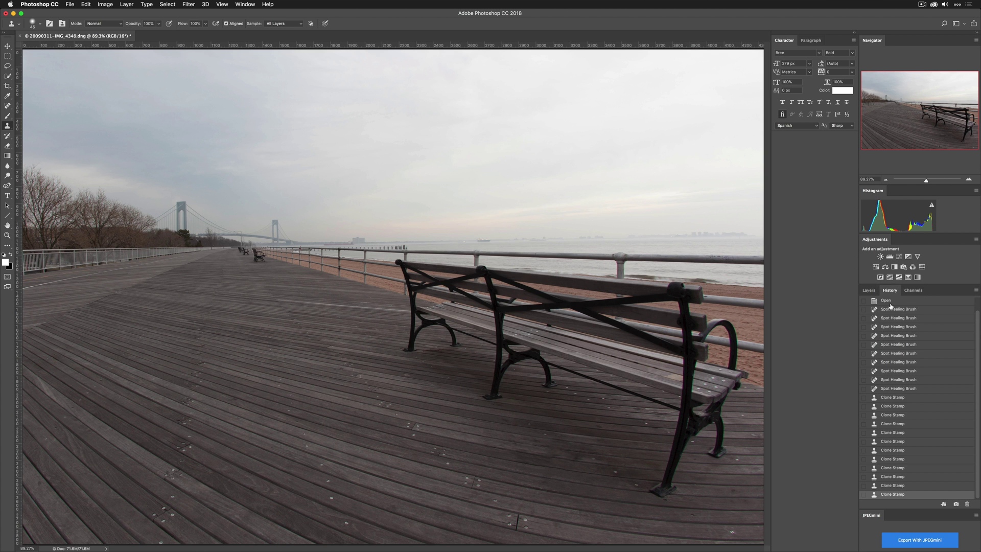
click(892, 301)
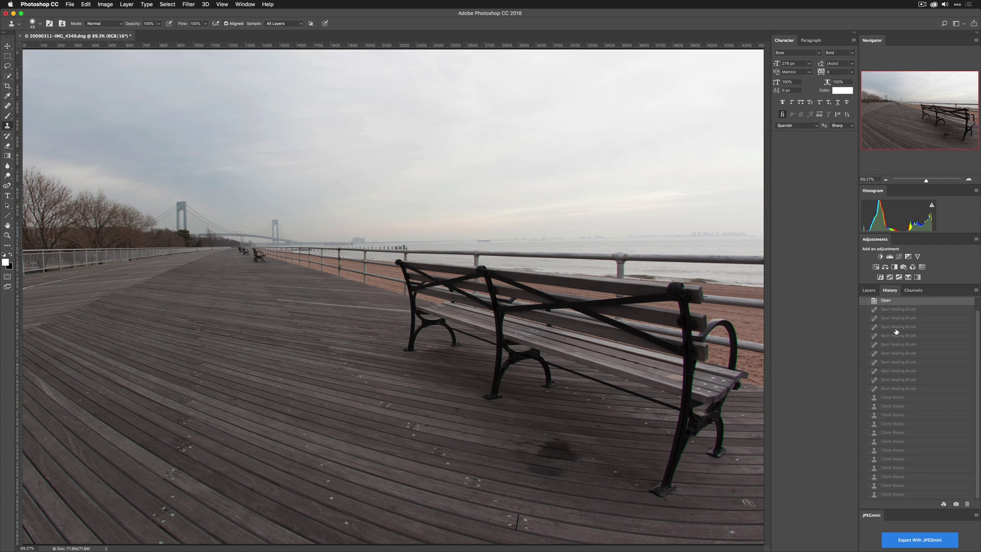
- Restore the latest History state, apply Select > All, then Edit > Free Transform
click(895, 495)
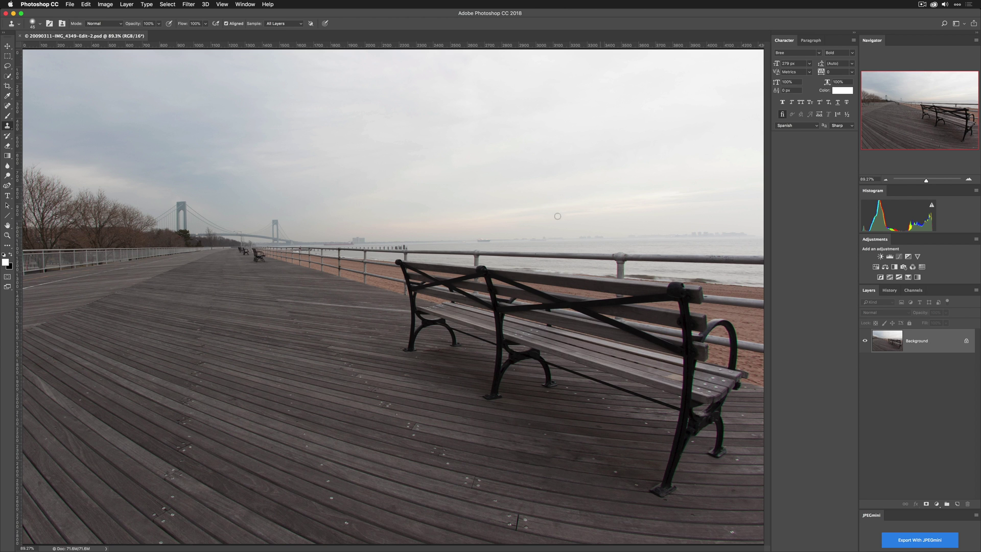
click(170, 4)
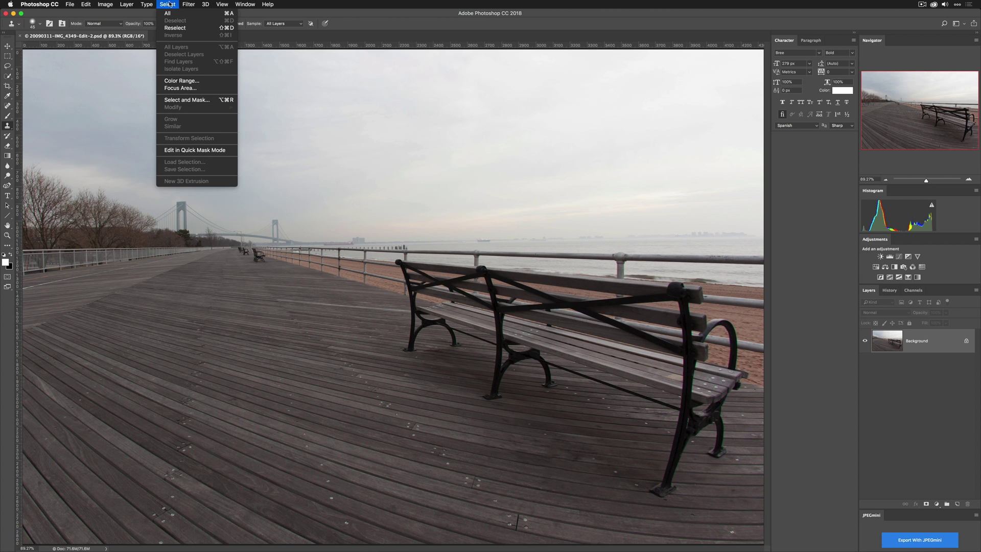
click(173, 14)
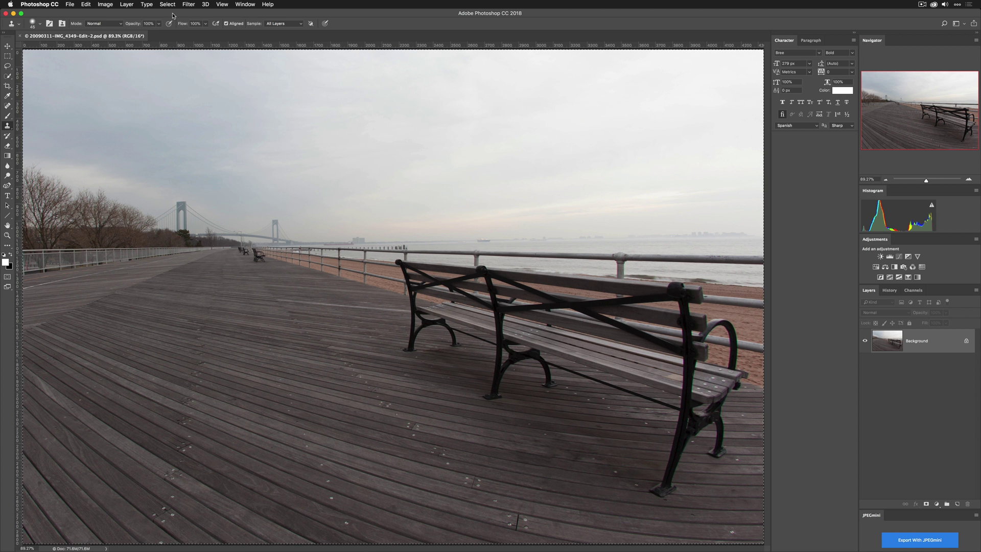
click(86, 4)
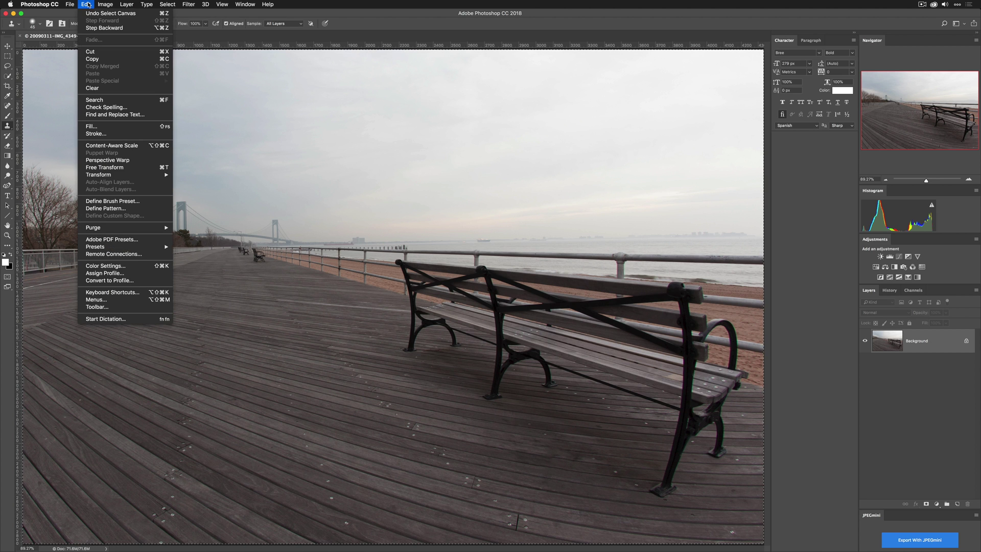
click(125, 167)
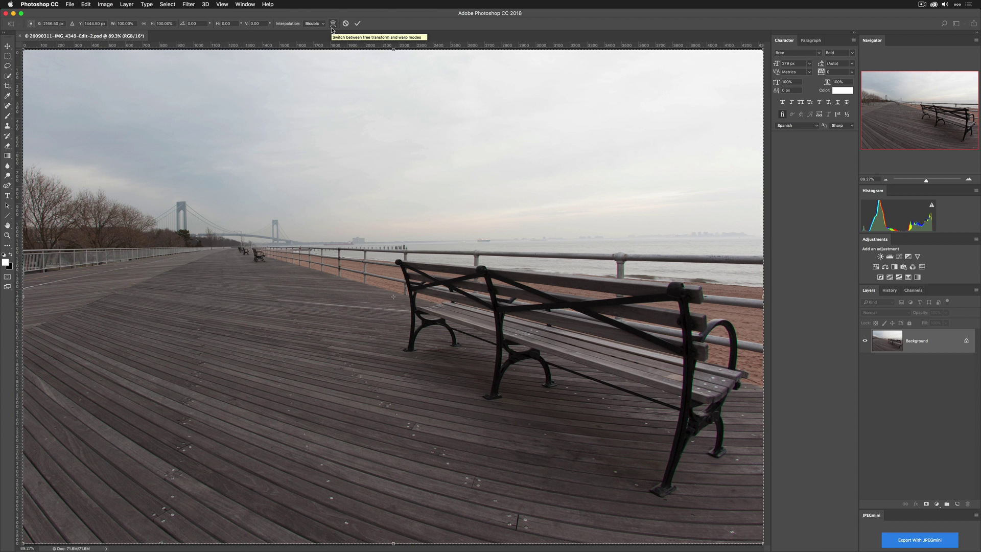
- Warp the photo's right edge upward to lift the railing and horizon, then commit it
click(332, 28)
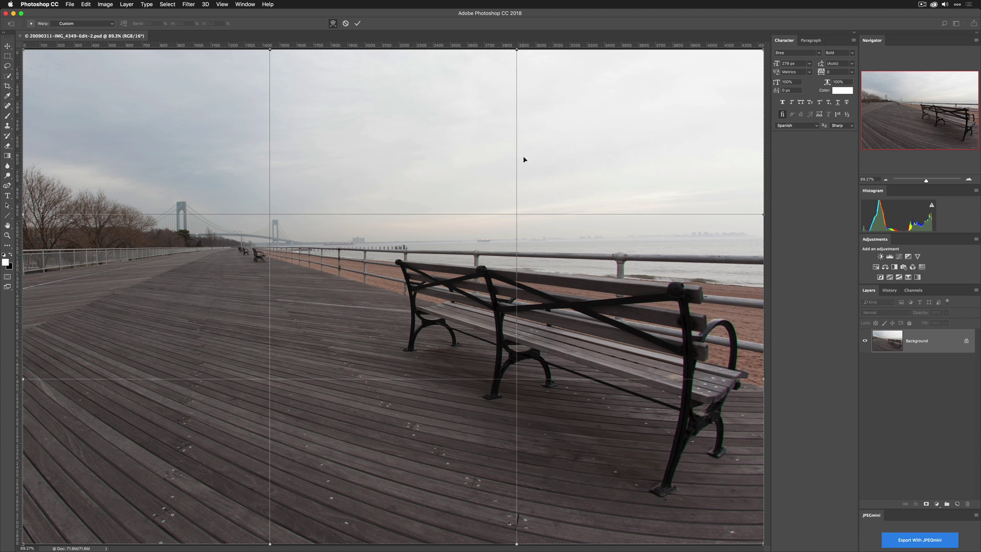
key(super+minus)
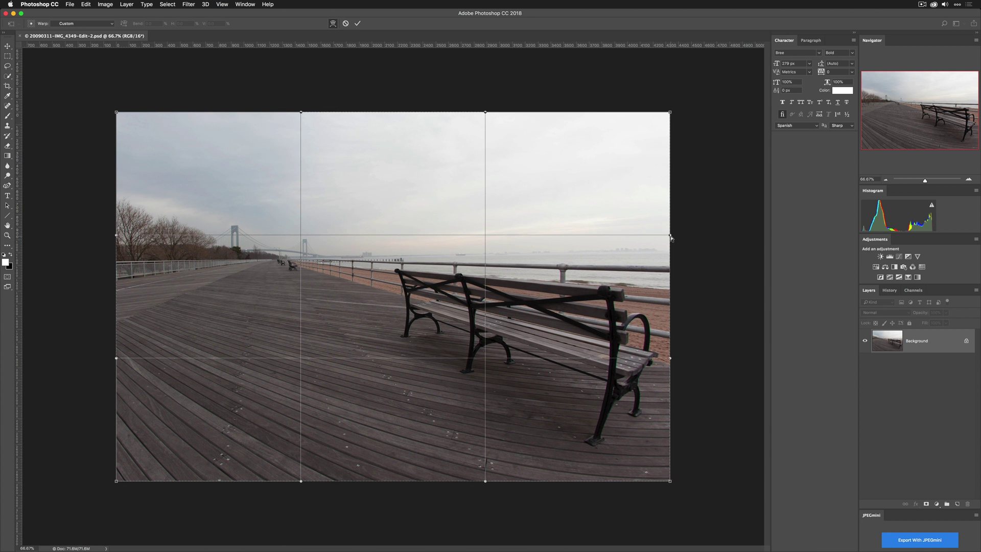
drag(671, 238, 673, 243)
drag(617, 260, 618, 266)
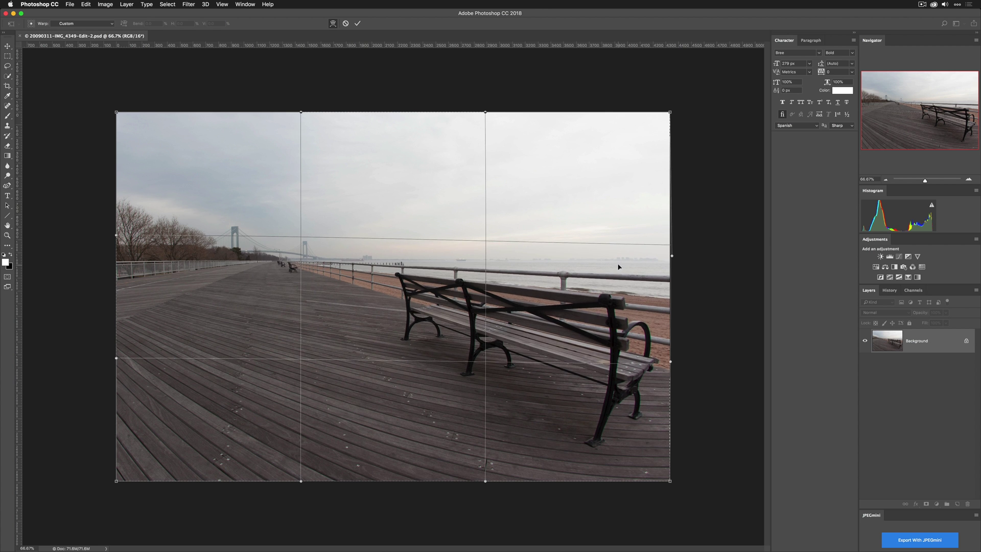
drag(673, 257, 673, 253)
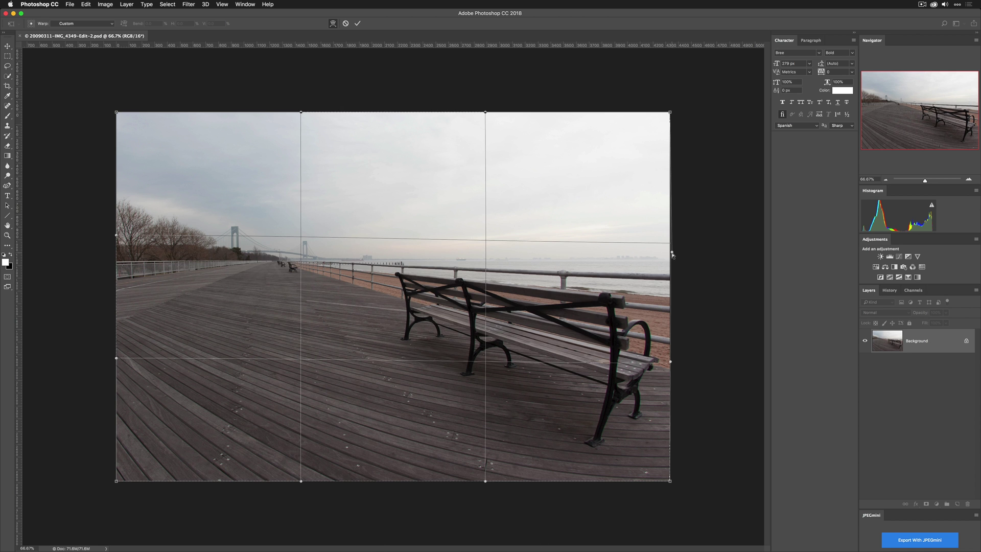
drag(672, 254, 670, 253)
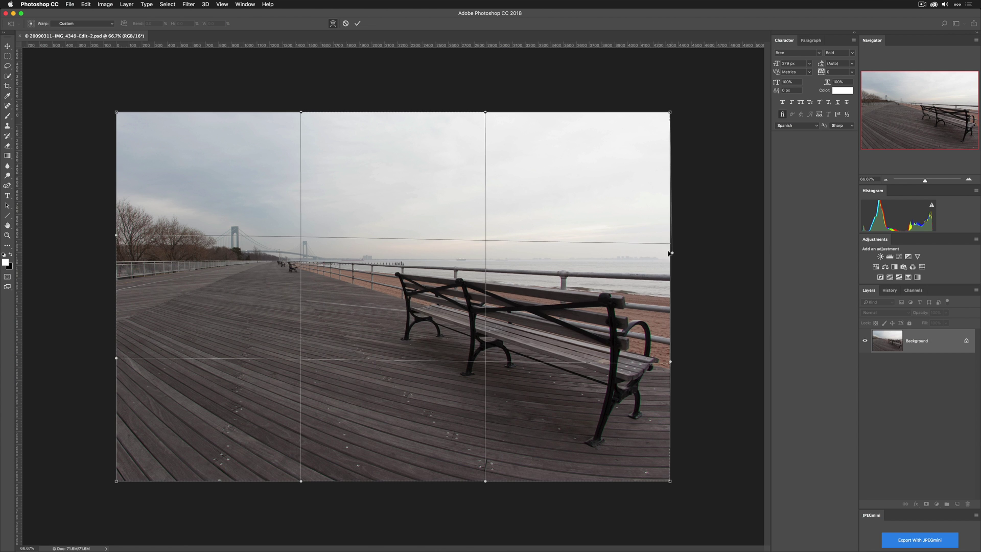
click(360, 24)
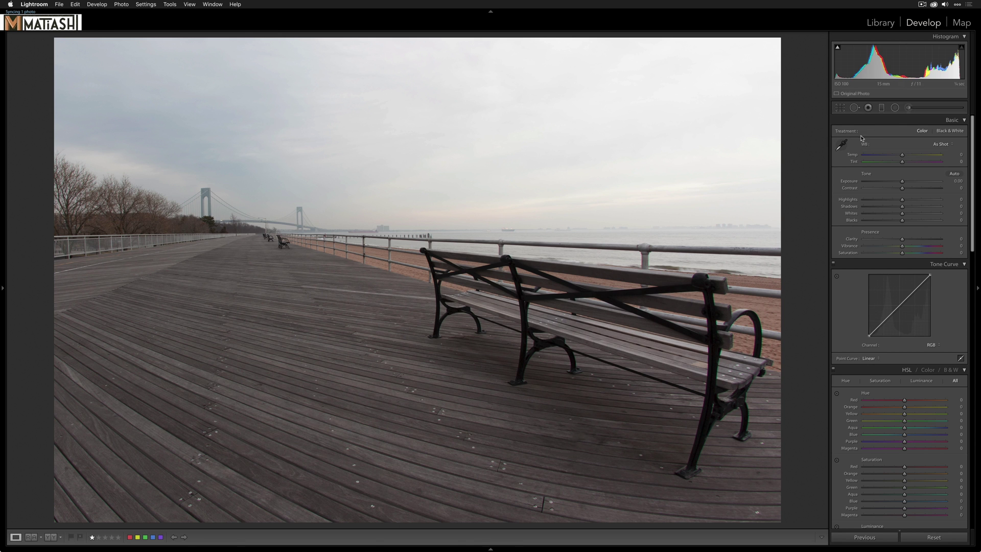
- Start a new Graduated Filter adjustment on the warped bench photo
click(882, 108)
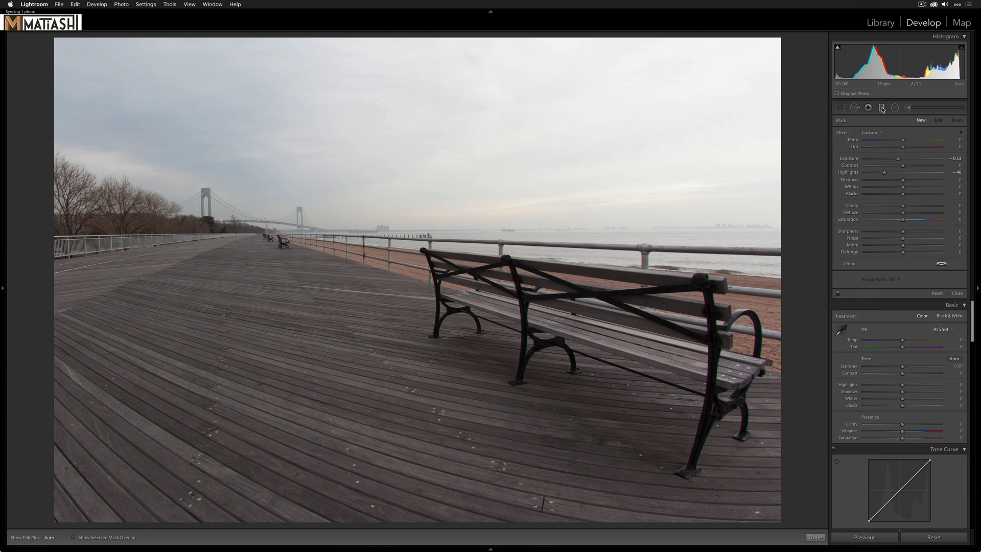
- Apply the Highlights effect preset, with Highlights -42 and Exposure -0.31
click(870, 133)
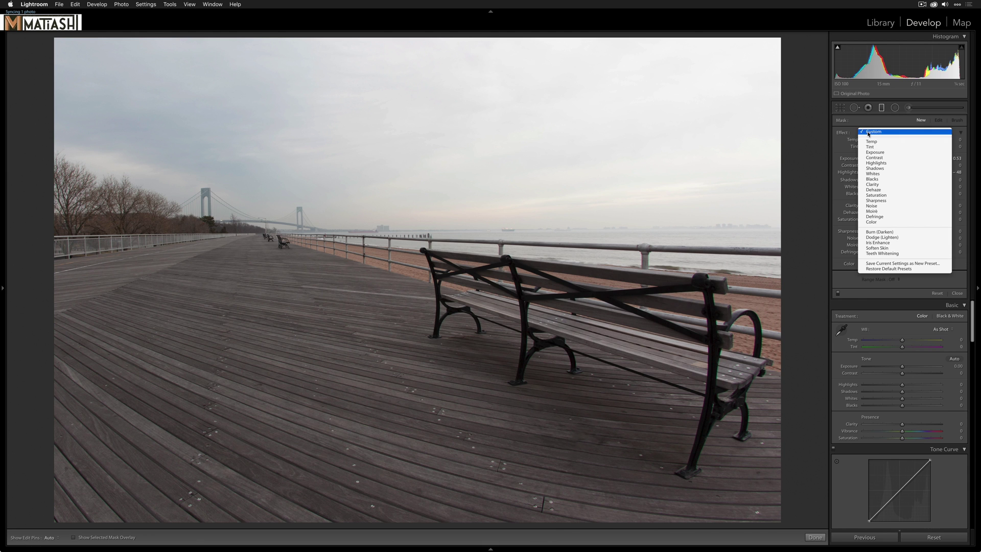
click(876, 164)
drag(890, 174, 887, 174)
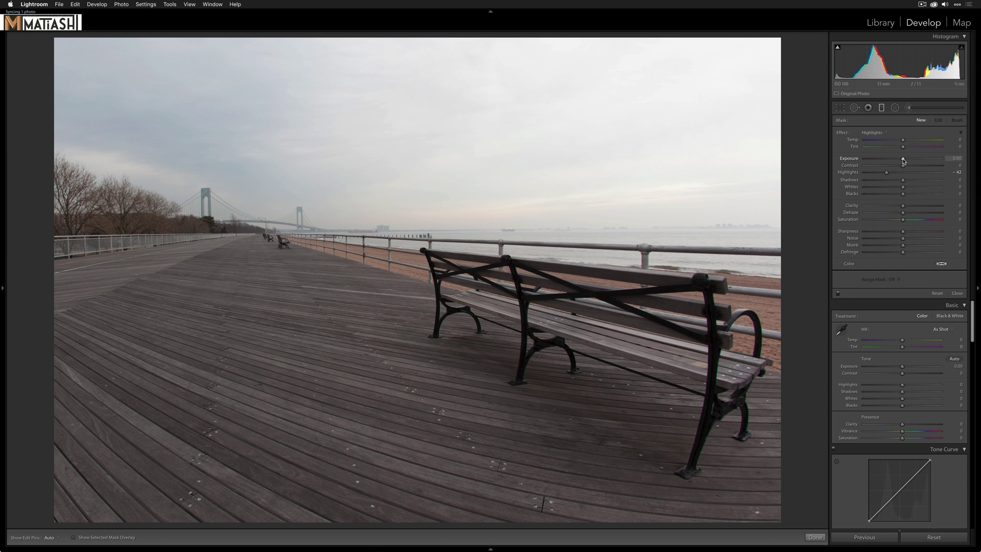
drag(902, 161, 901, 161)
- Draw the filter over the sky with Highlights -83, slight warmth, Contrast 28 and Clarity 22
drag(488, 172, 471, 316)
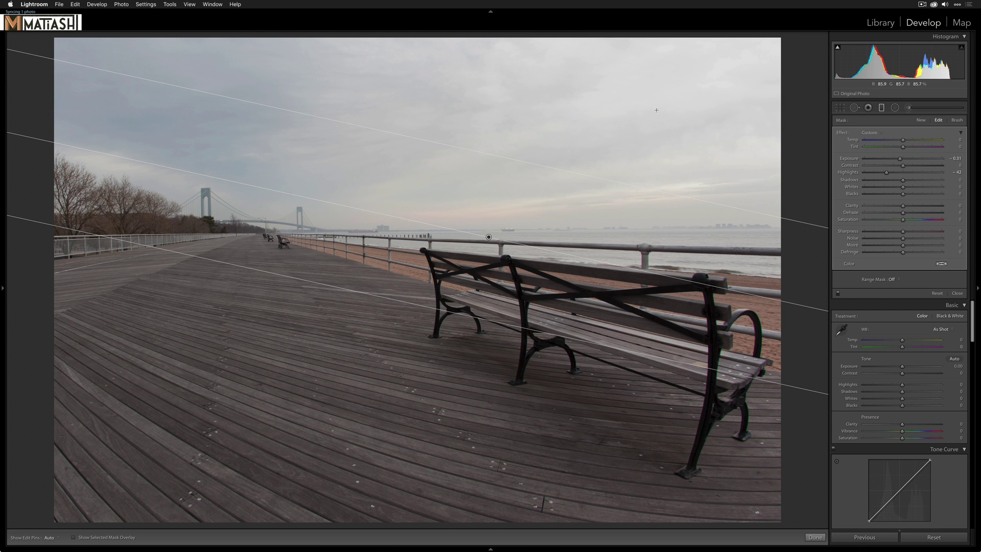
drag(887, 173, 872, 176)
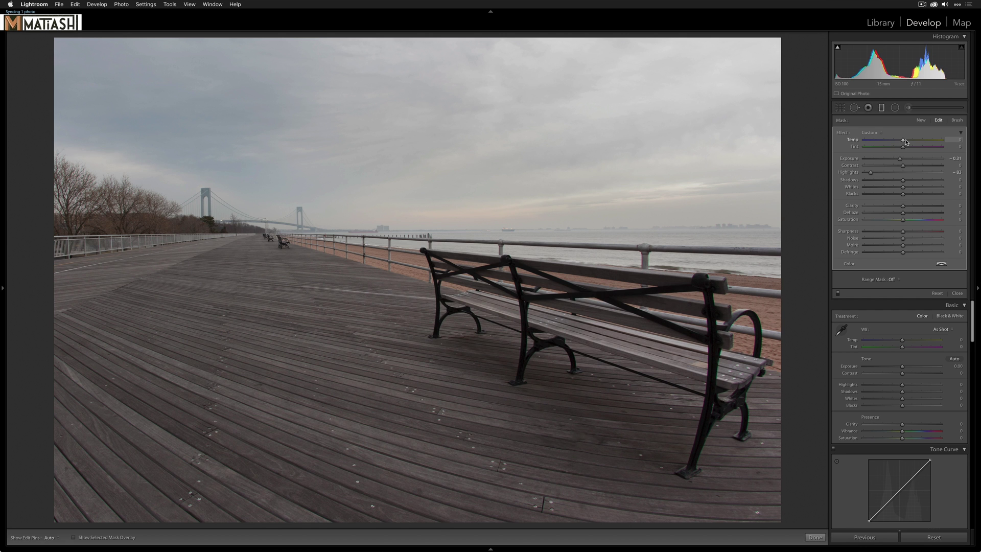
drag(908, 142, 910, 143)
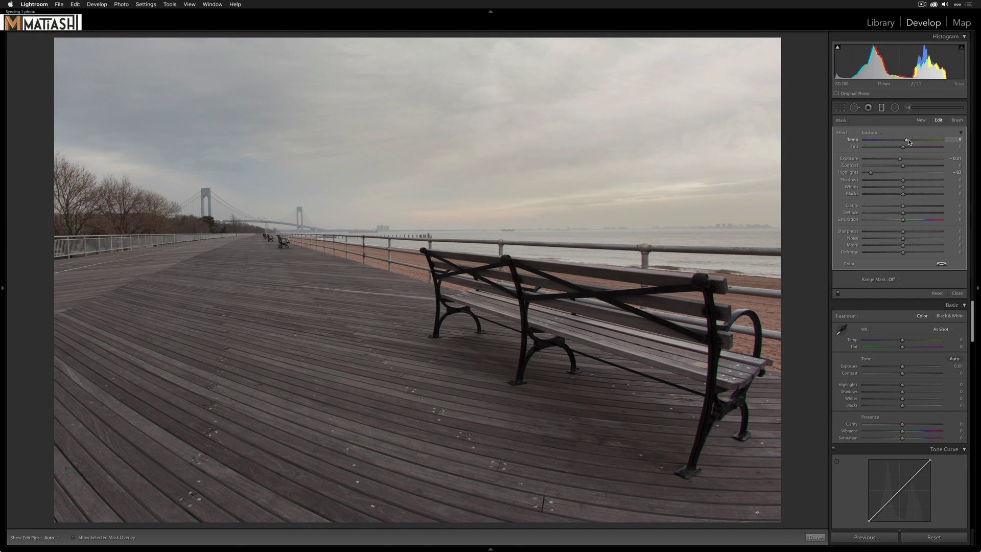
drag(903, 165, 914, 167)
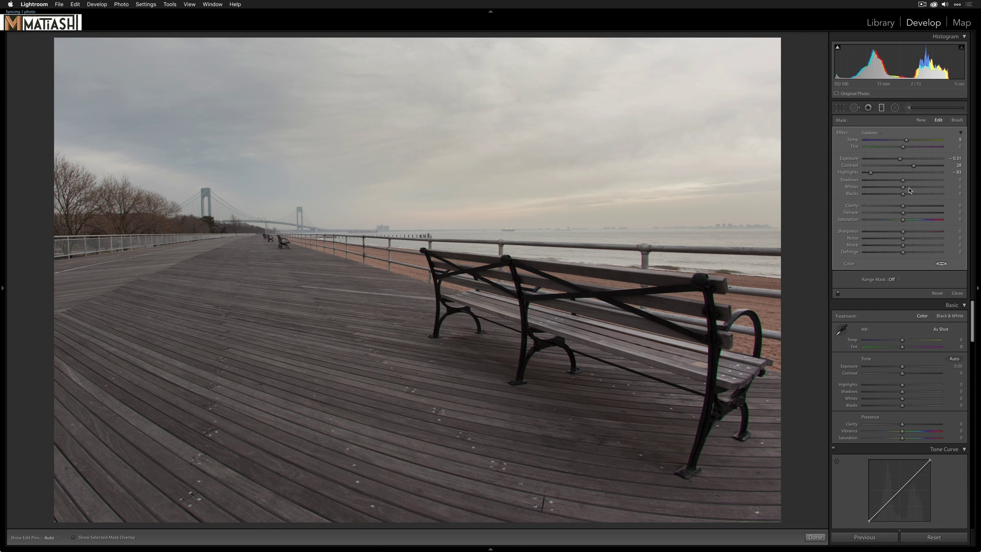
drag(903, 207, 912, 207)
click(882, 108)
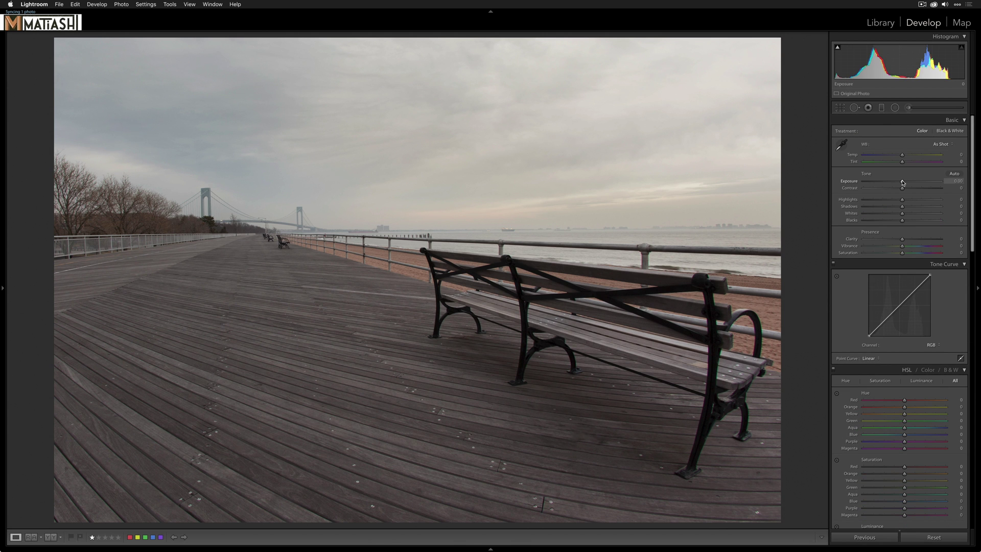
- Raise global Exposure to +0.45, Contrast to +14 and Whites to +55
drag(903, 182, 923, 217)
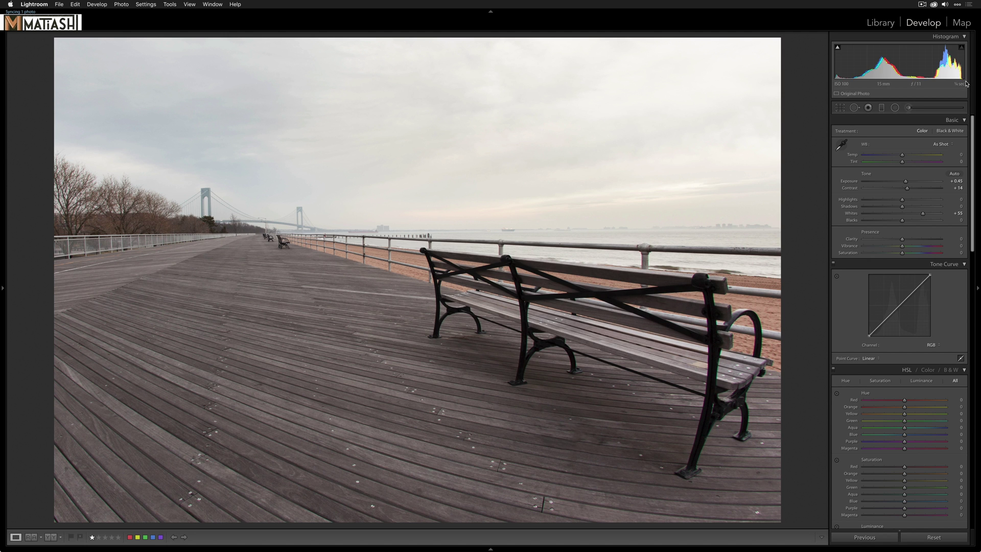
click(882, 108)
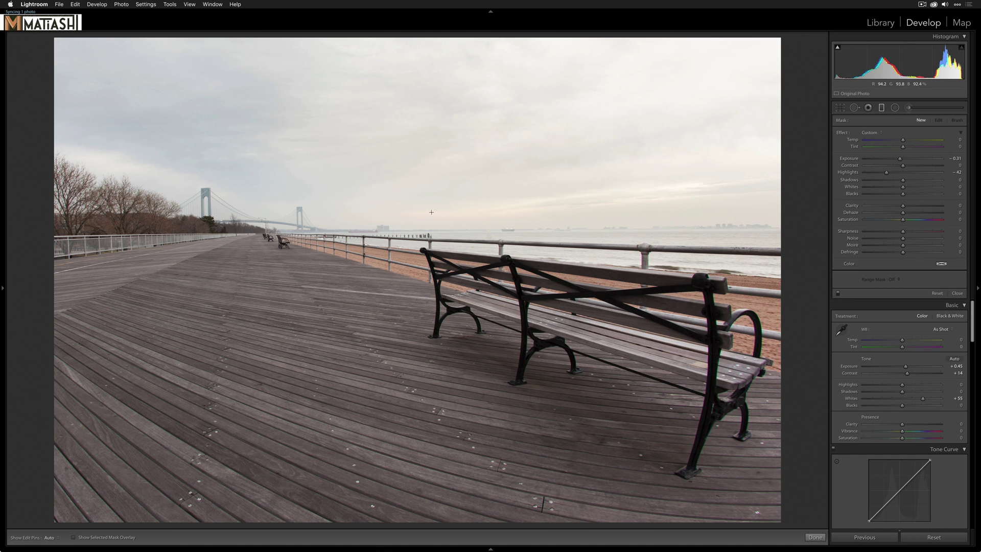
- Select the existing sky filter and lower its Highlights to -88, then close the tool
click(488, 238)
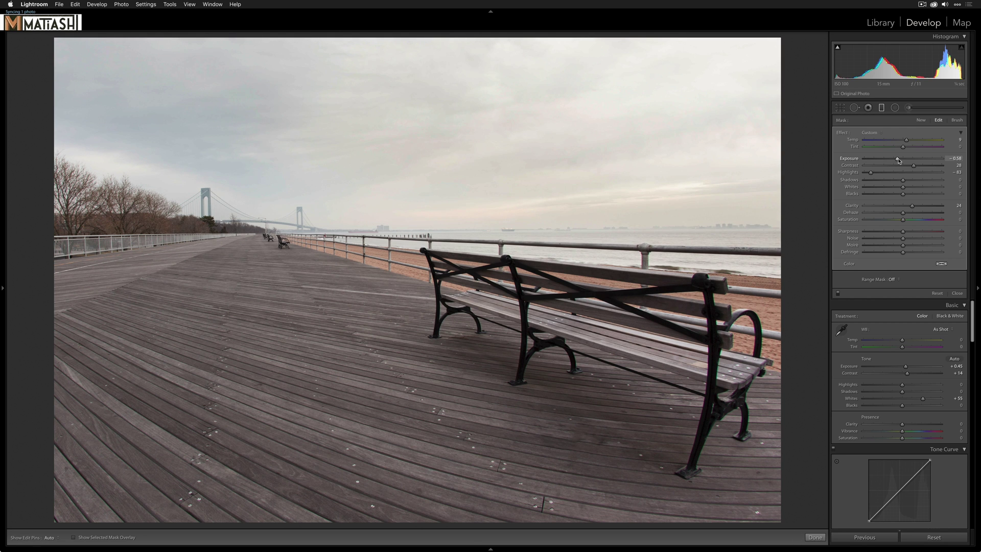
drag(871, 172, 869, 174)
key(m)
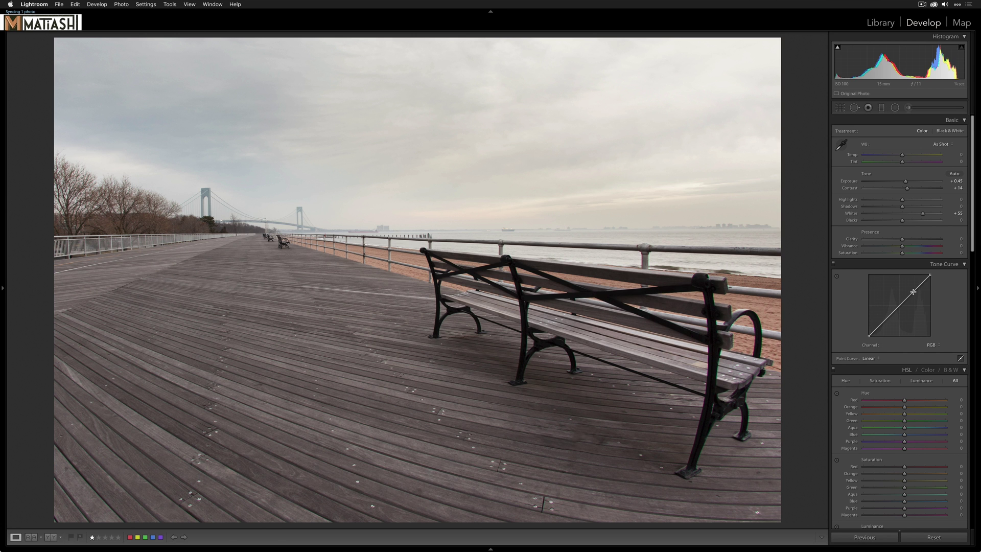
- Bend the RGB tone curve into an S and lift the black point for a faded look
drag(913, 292, 887, 324)
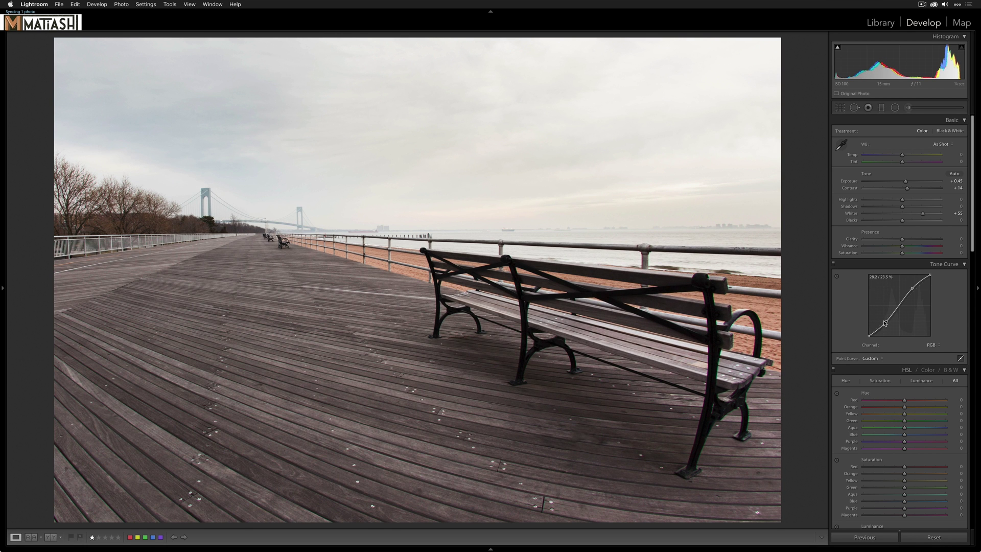
click(834, 265)
click(834, 265)
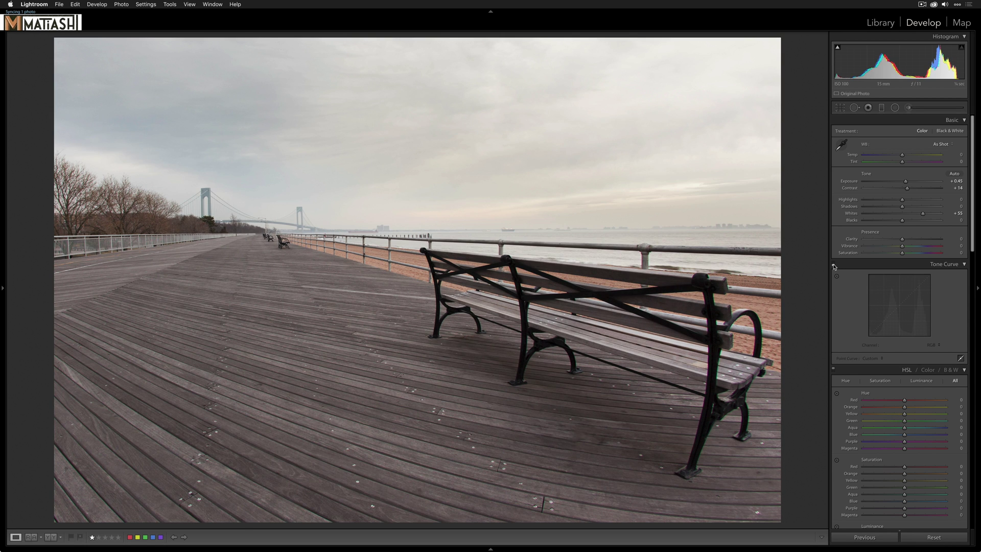
click(834, 265)
click(834, 265)
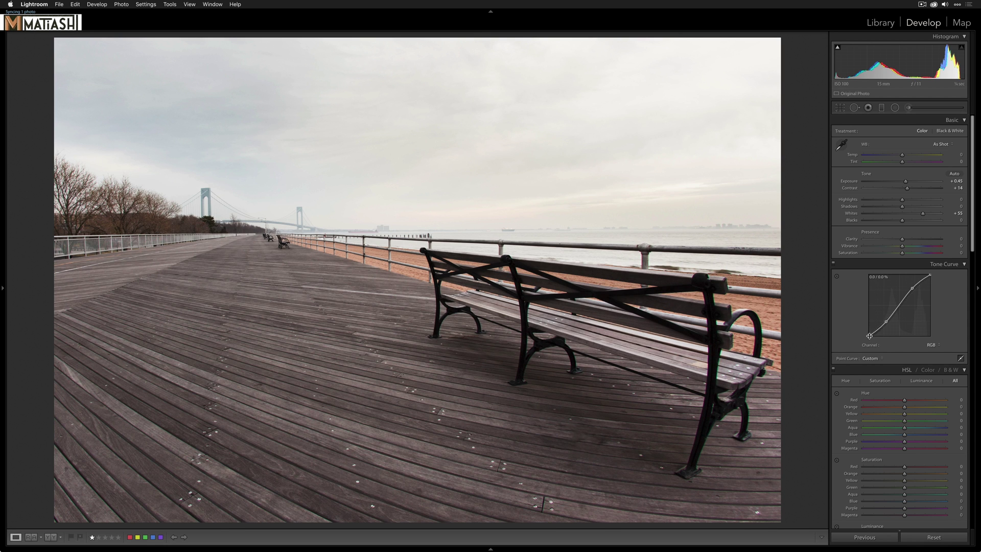
drag(870, 337, 865, 327)
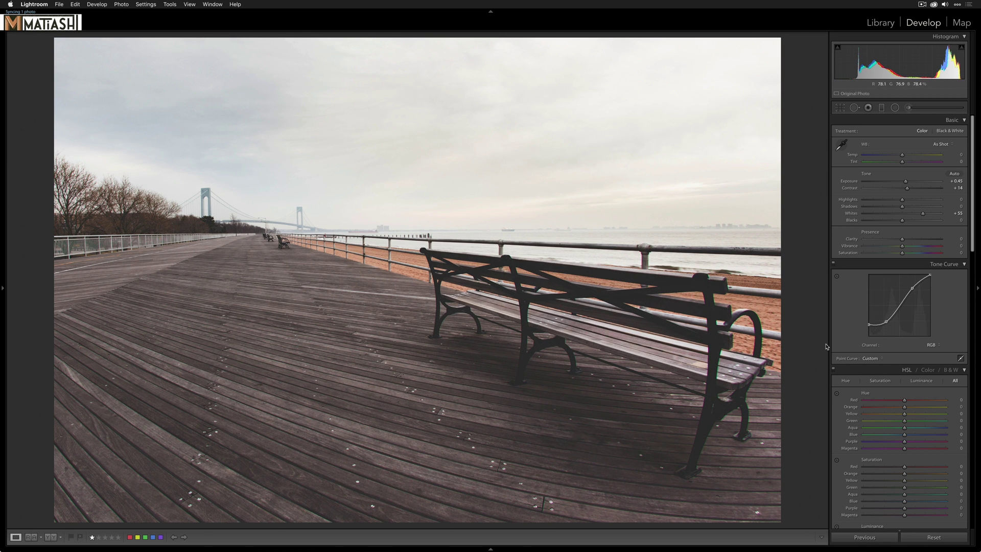
mouse_move(869, 324)
mouse_down()
mouse_move(863, 313)
mouse_move(868, 326)
mouse_up()
- Pull down the Blue channel curve's highlights to warm the photo, then return to RGB
click(932, 348)
click(936, 361)
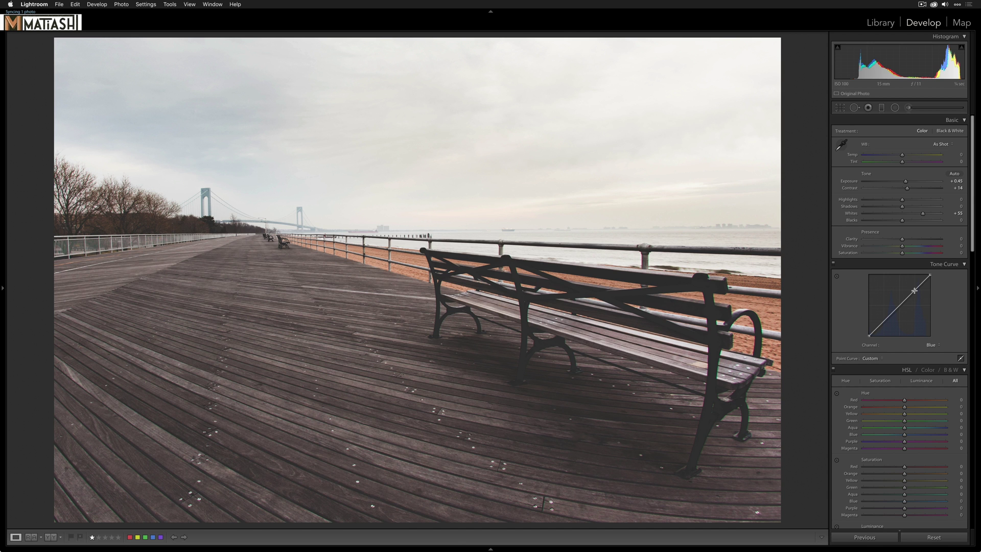
drag(914, 290, 915, 293)
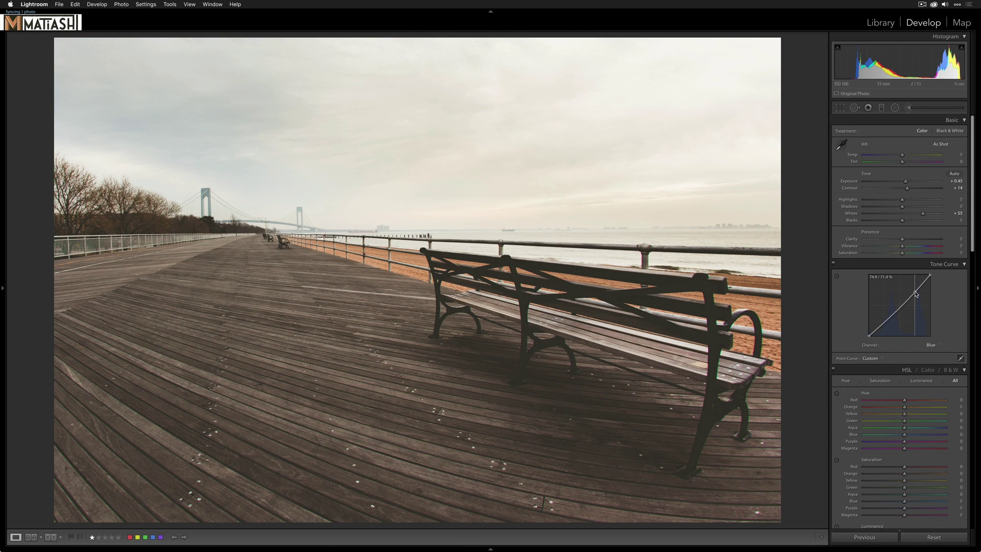
drag(915, 293, 916, 293)
drag(884, 322, 884, 329)
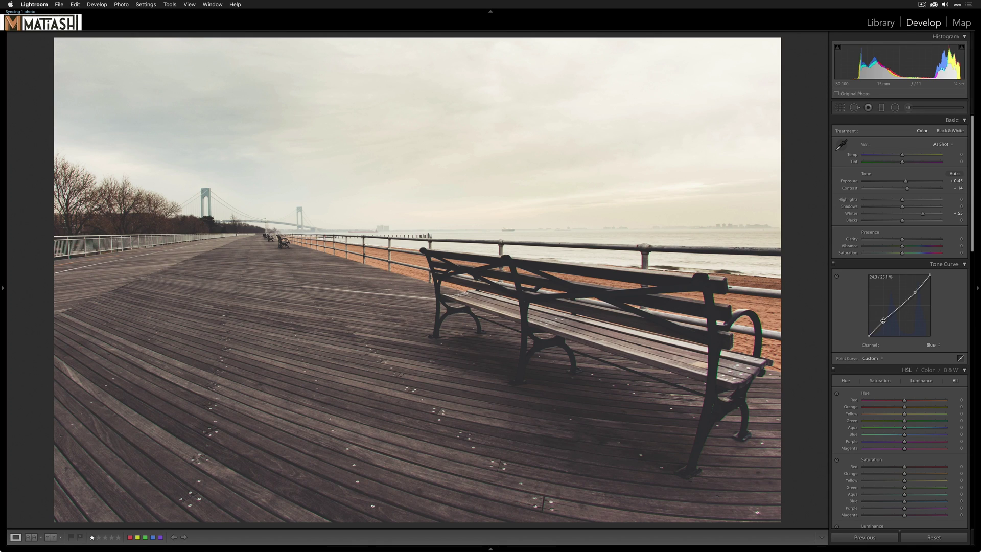
click(931, 345)
click(927, 327)
- Set global Clarity to +17 and warm Temp to +2
drag(902, 239, 906, 249)
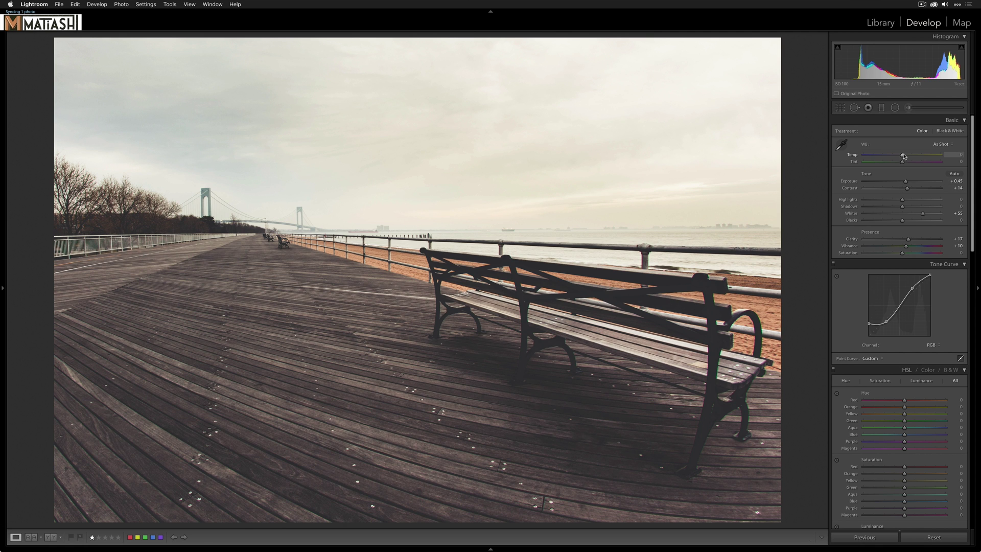
drag(903, 156, 903, 156)
scroll(904, 176, down, 1)
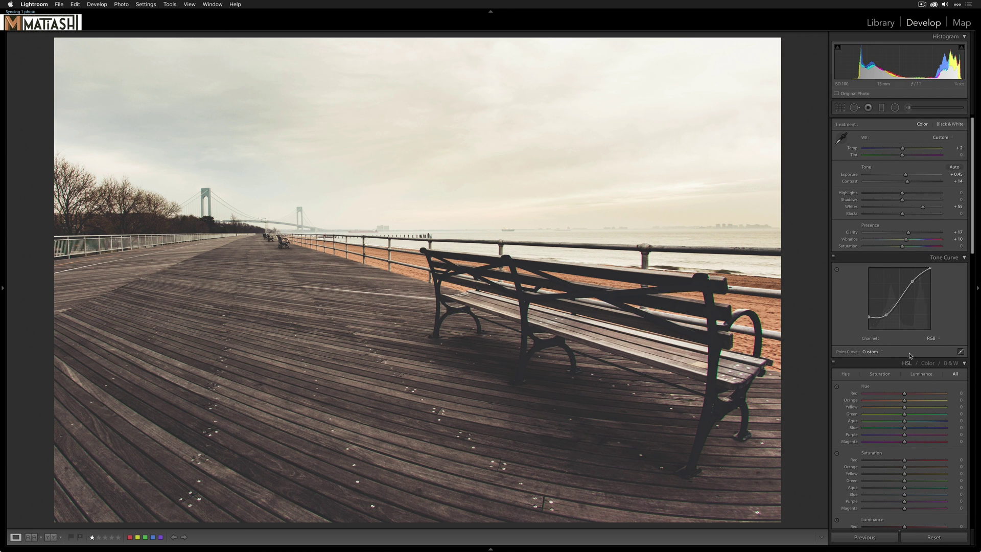
- Nudge the Blue tone curve's shadow point up slightly
click(931, 338)
click(931, 353)
drag(884, 316, 884, 315)
- Sharpen the bench photo to Amount 106 and Masking 19 using the Alt grayscale previews
scroll(912, 315, down, 15)
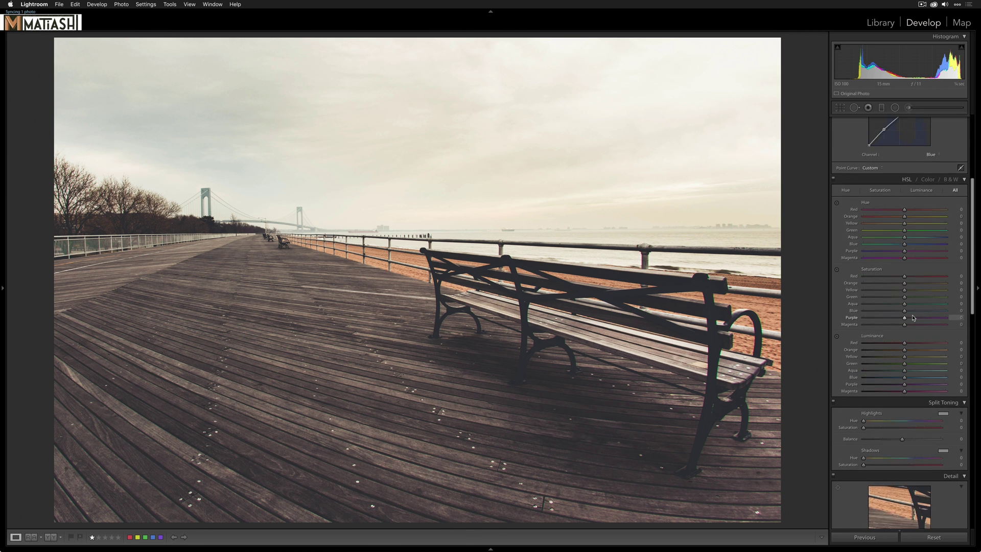
scroll(912, 315, down, 3)
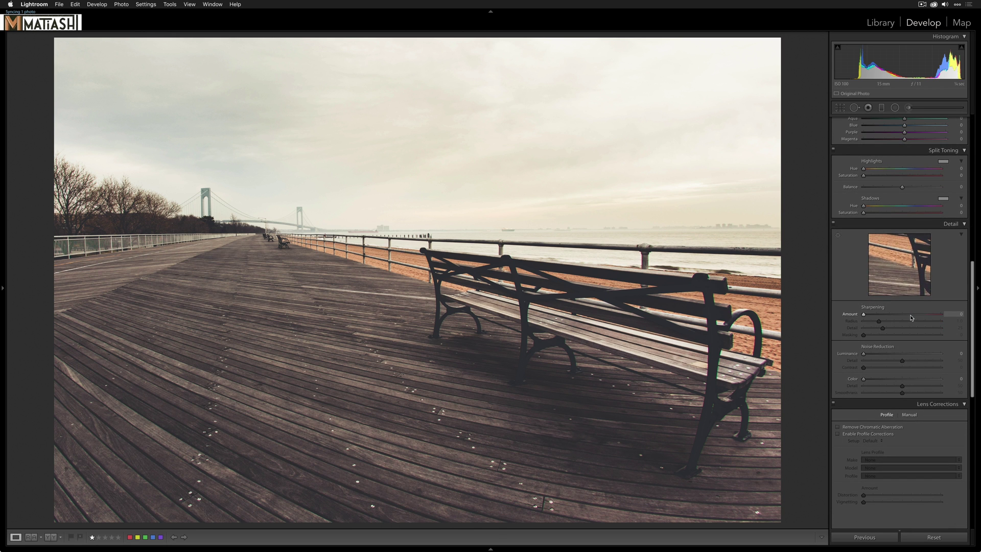
click(837, 235)
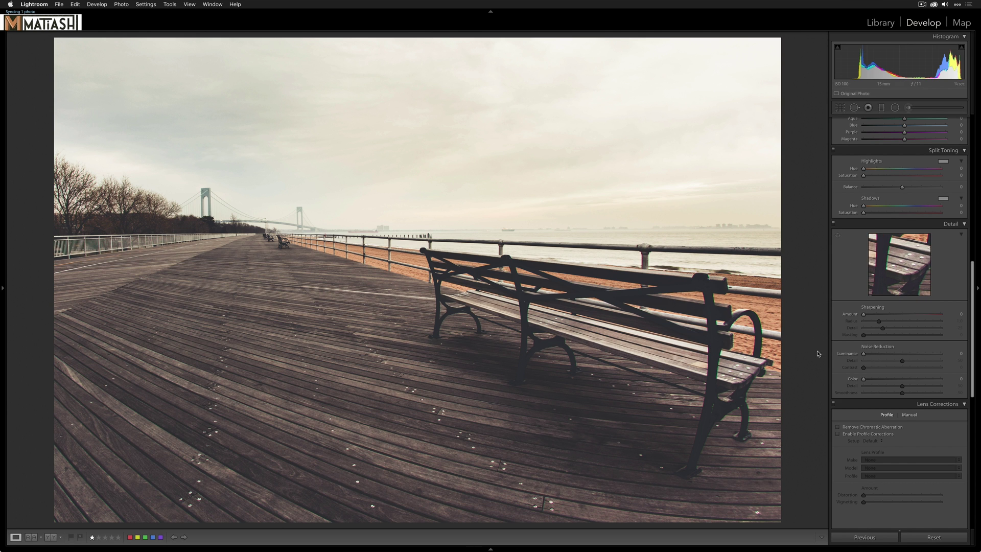
key(alt)
alt+click(864, 316)
drag(864, 315, 919, 316)
key(alt)
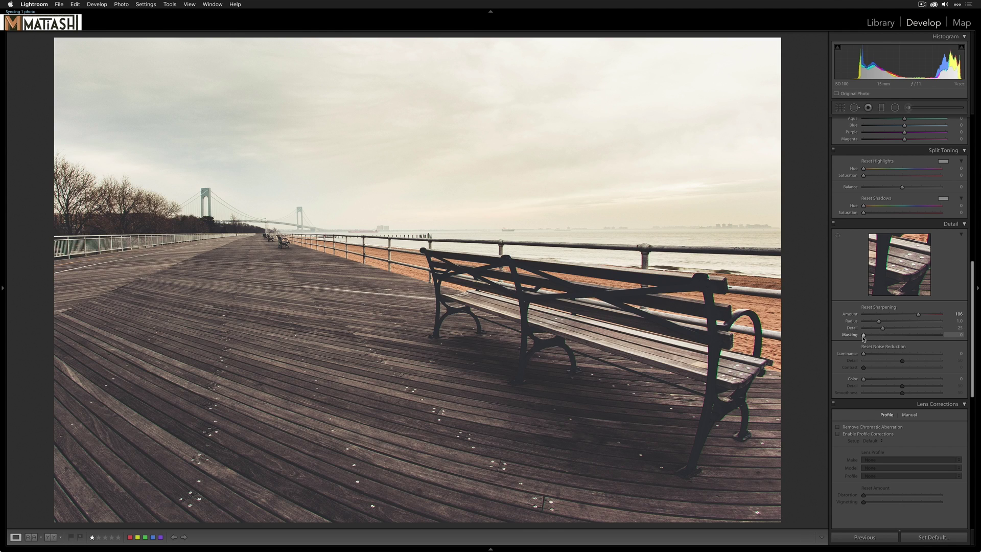
drag(864, 336, 916, 340)
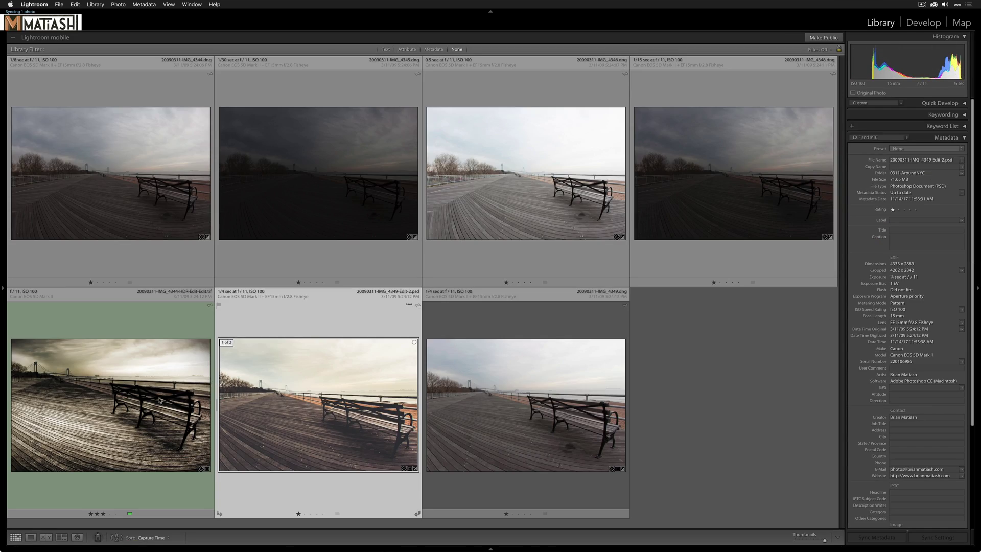
- Compare the sepia HDR and colour bench versions full-size, then send the colour one to ON1 Effects 2018
super+click(160, 400)
double_click(141, 393)
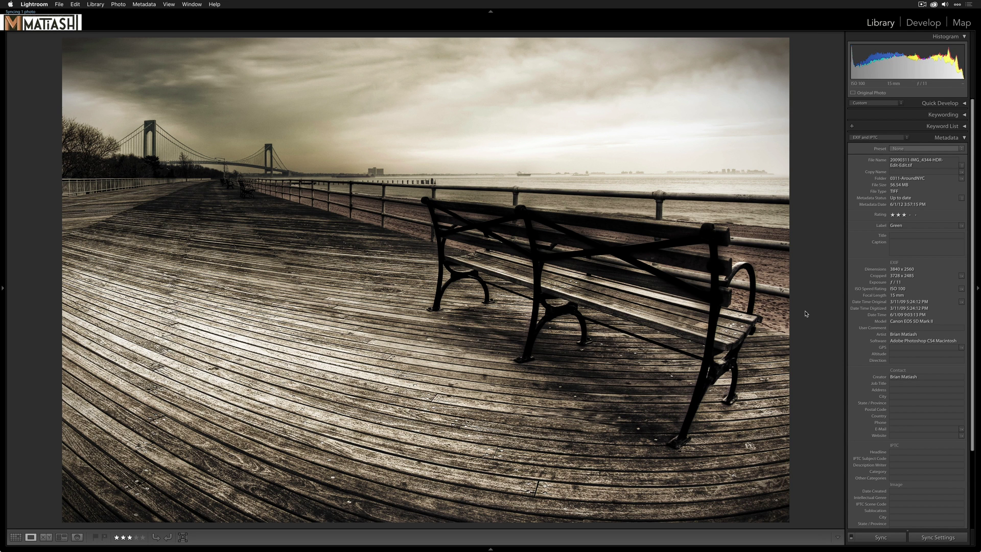
key(Left)
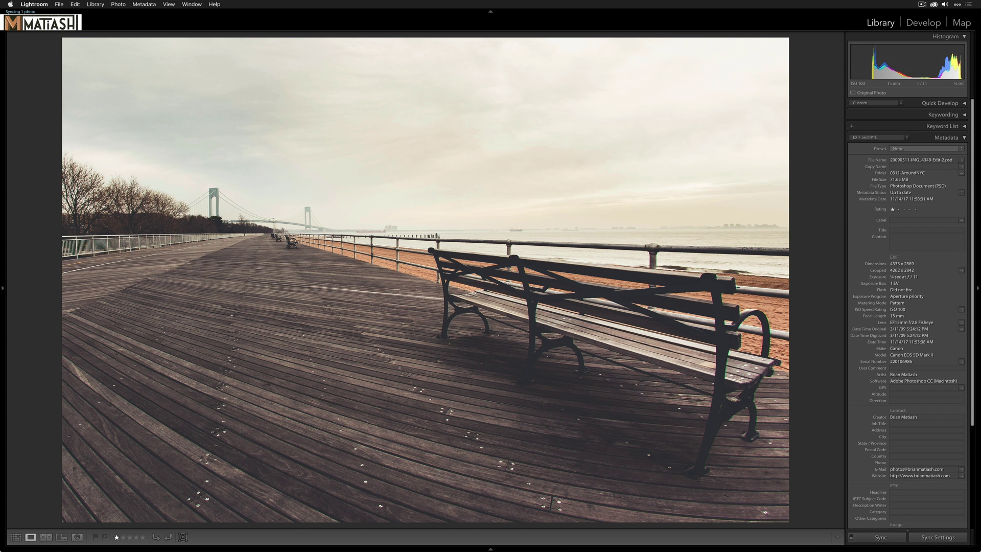
key(Right)
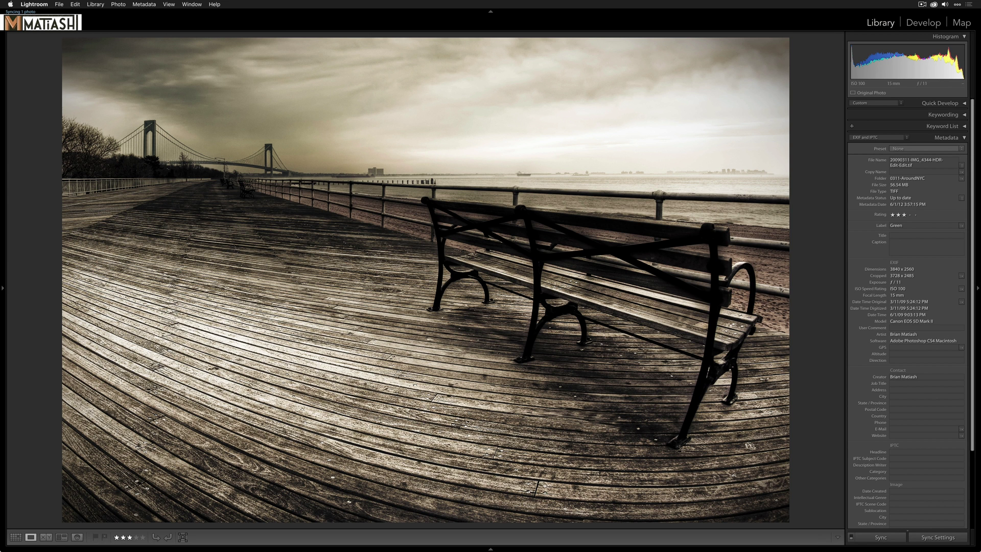
key(Left)
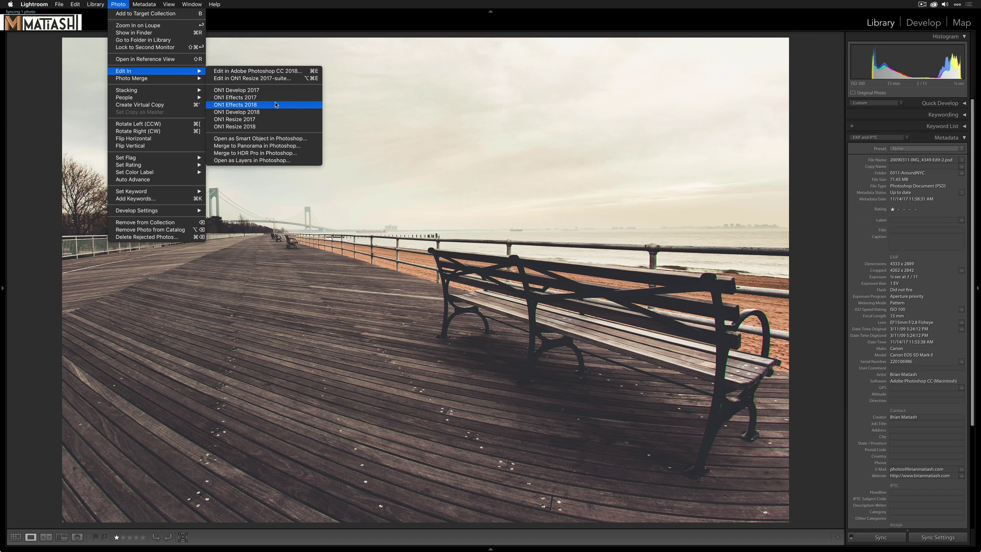
click(276, 105)
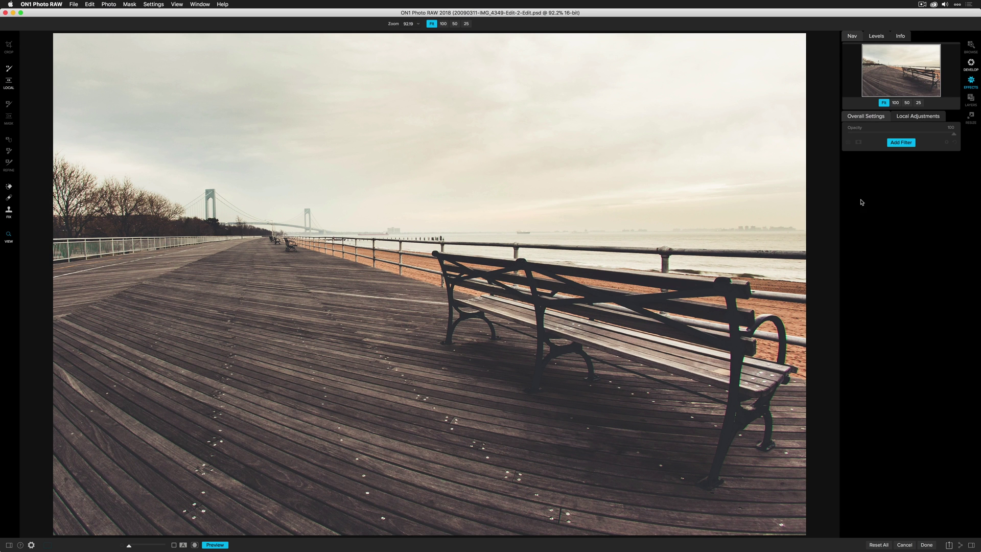
- Add a Textures filter using the Paper category's Rice Paper Light texture at scale 22
click(900, 145)
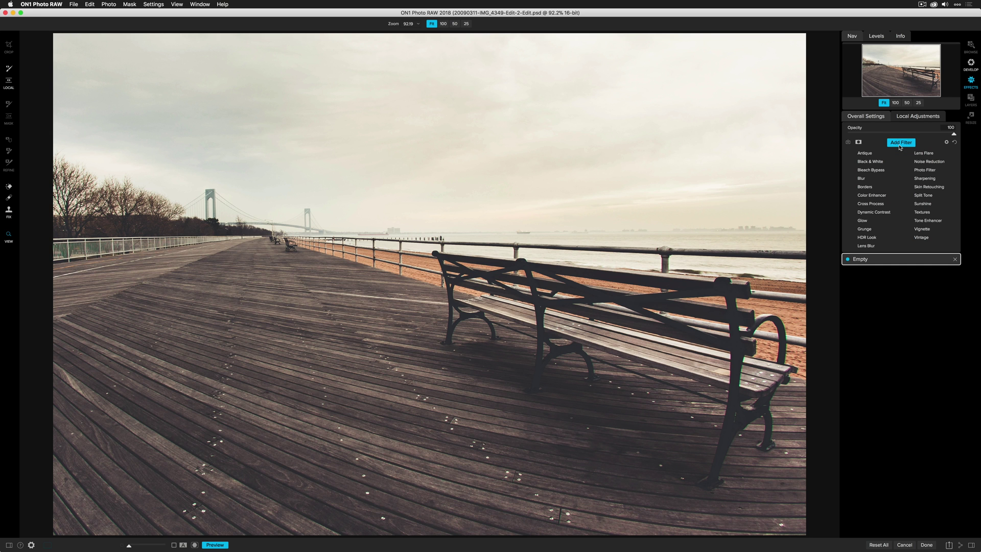
click(921, 212)
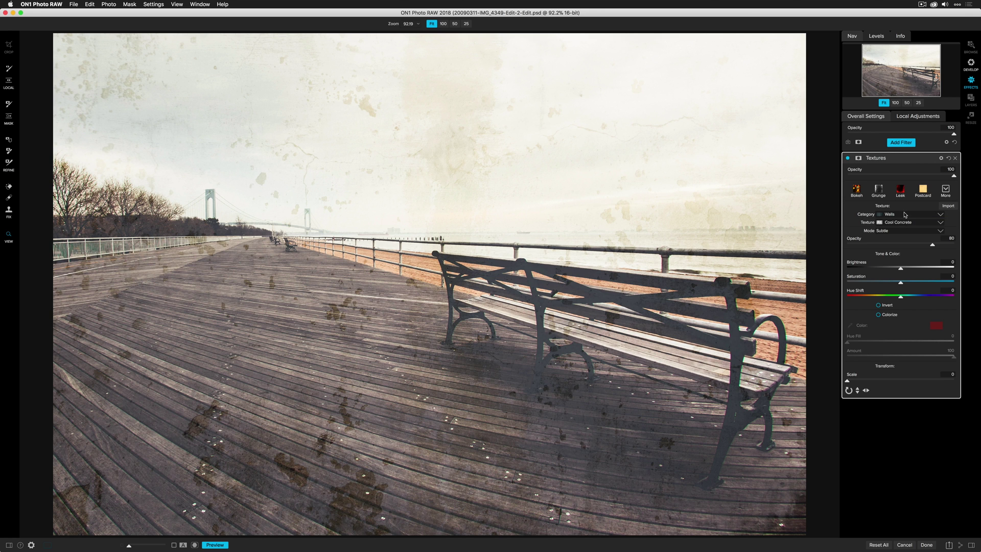
click(905, 214)
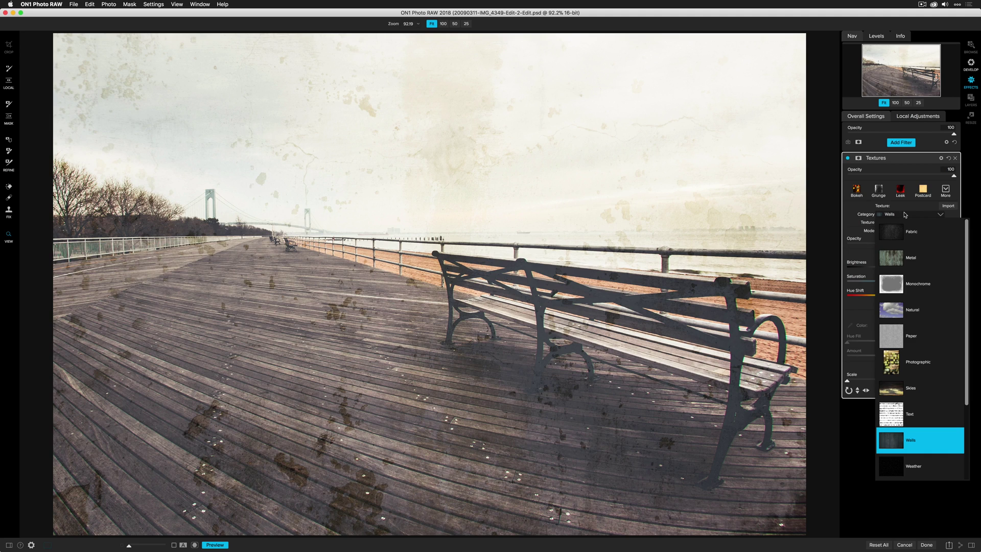
click(910, 335)
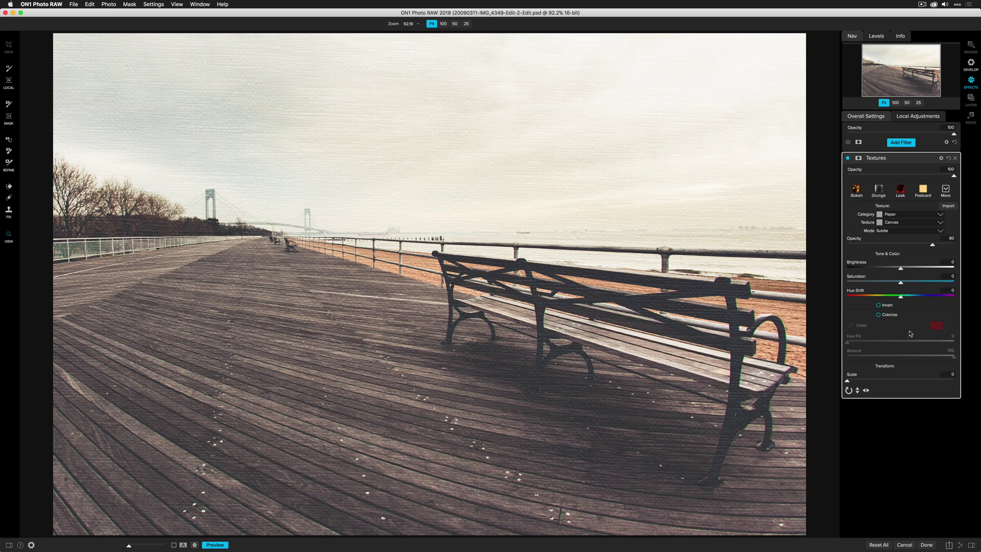
click(915, 223)
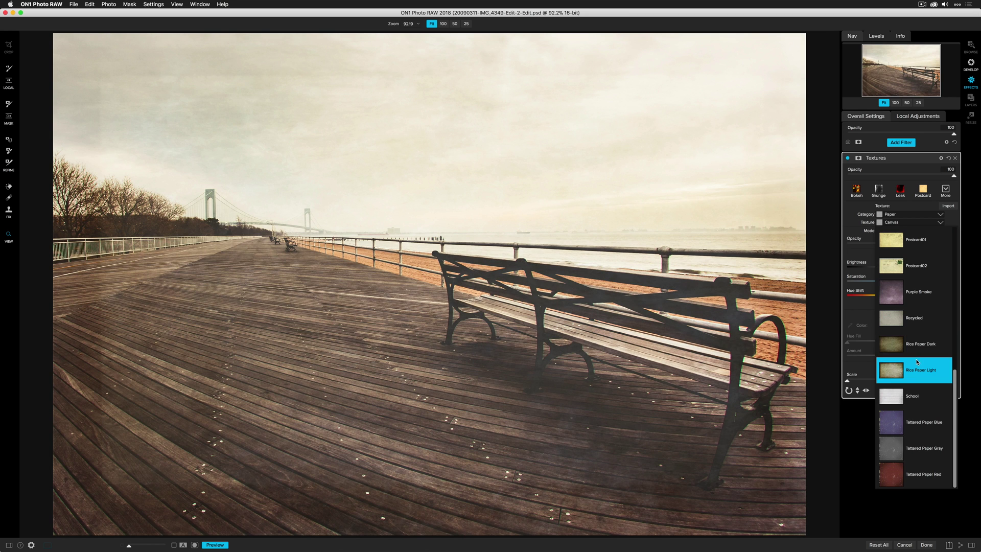
click(917, 364)
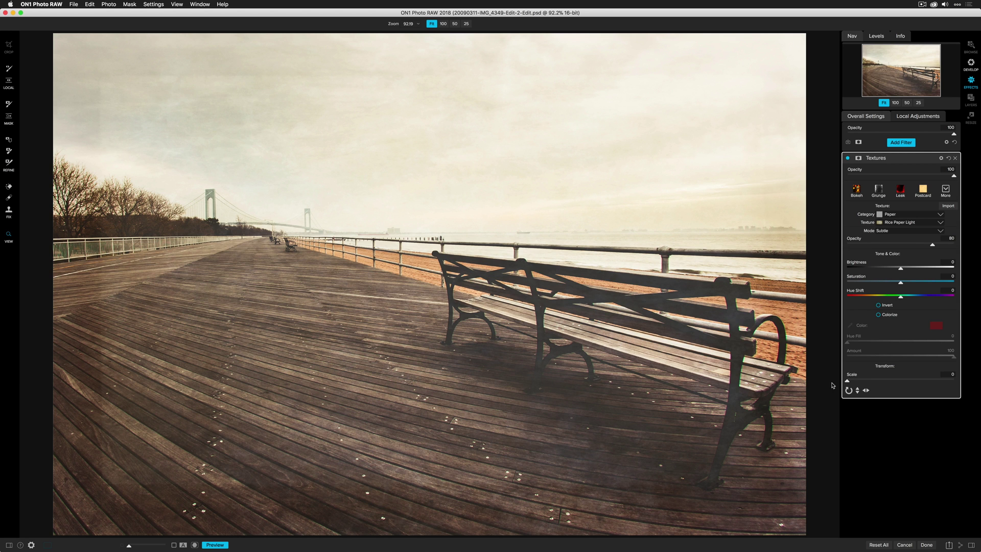
drag(847, 382, 873, 387)
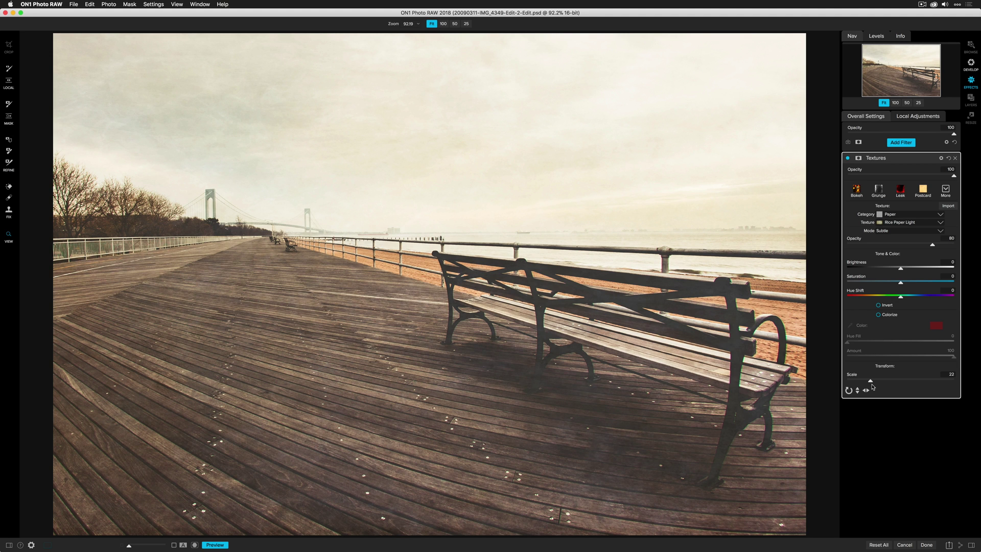
- Blend the Rice Paper Light texture in Multiply mode at 42 opacity
click(940, 158)
click(904, 192)
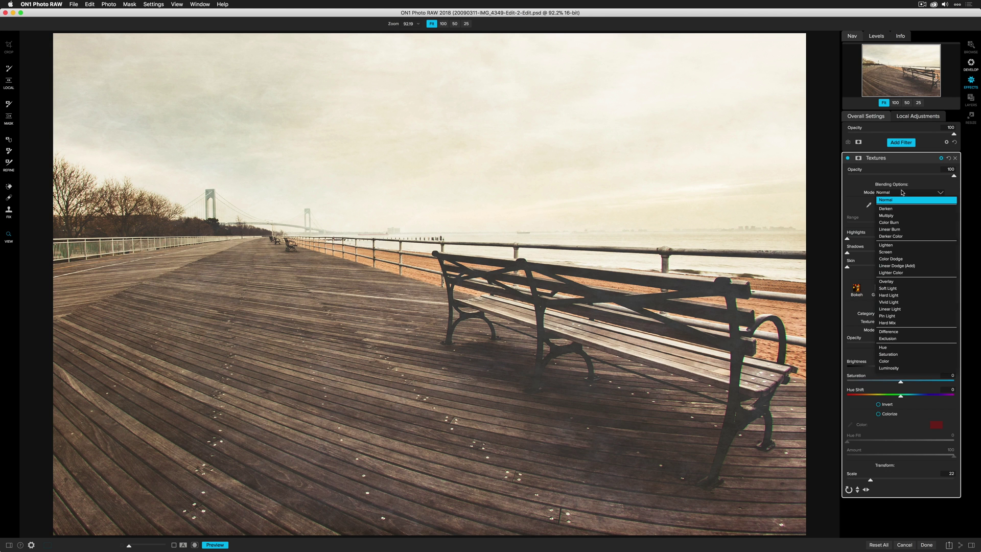
click(899, 216)
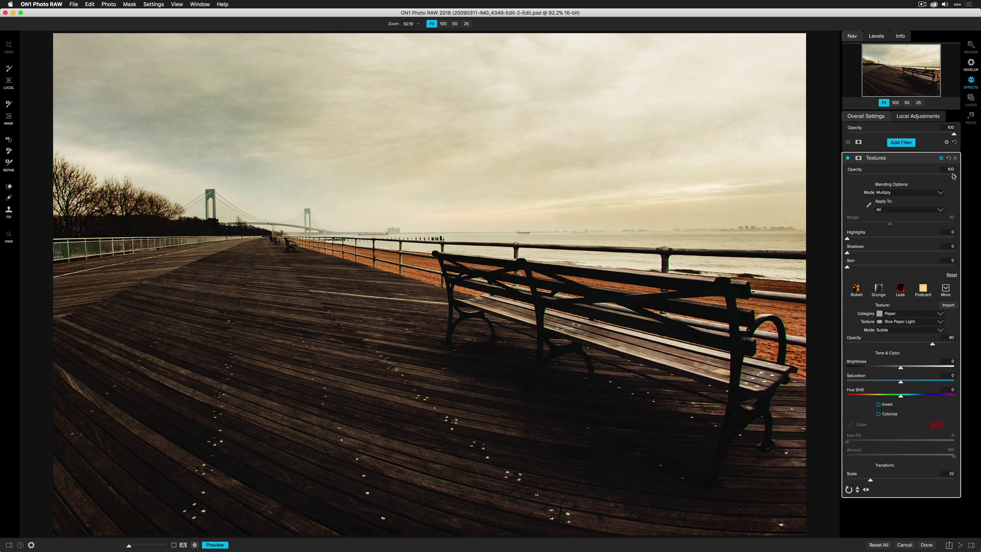
drag(955, 177, 893, 178)
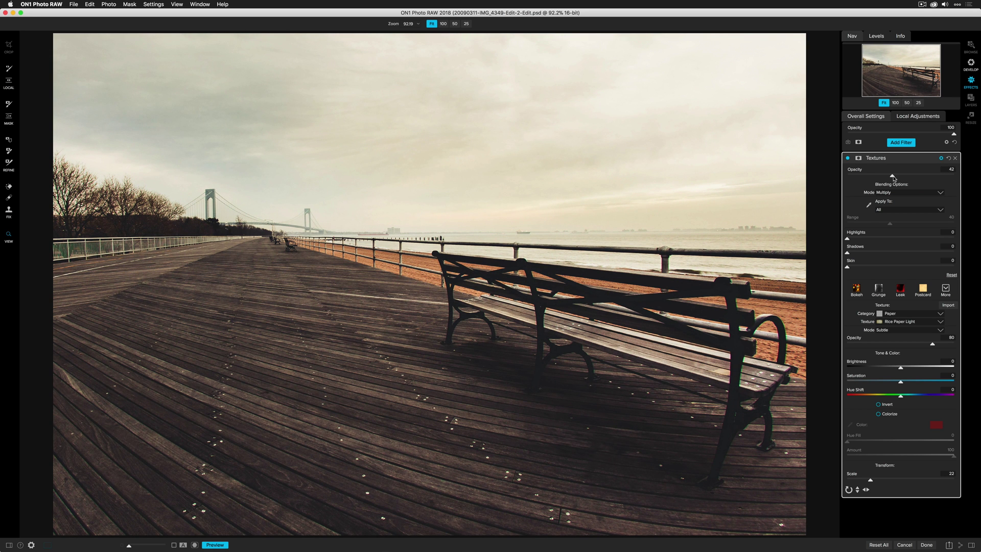
- Set the texture mode to Darker and shift its hue to -13 for a pink tint
click(889, 333)
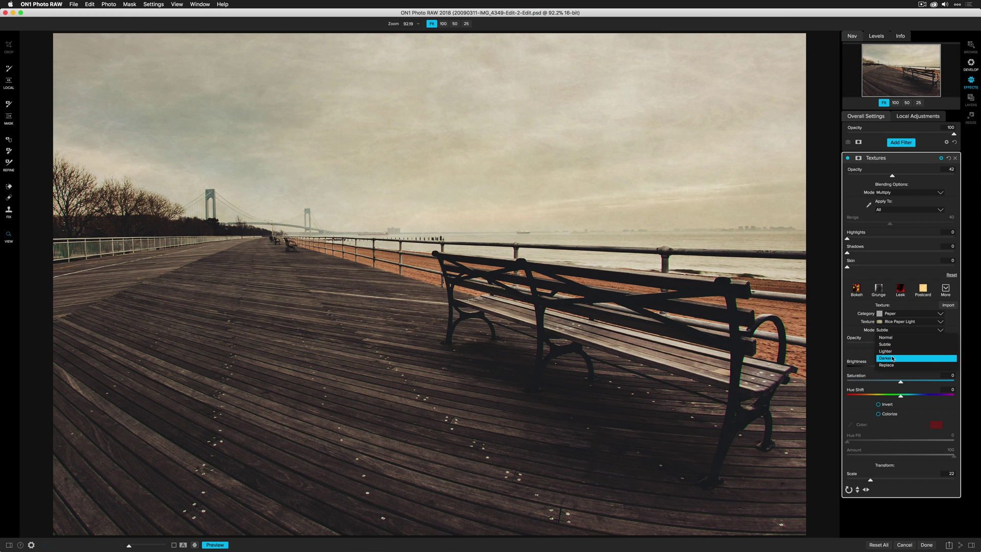
click(893, 359)
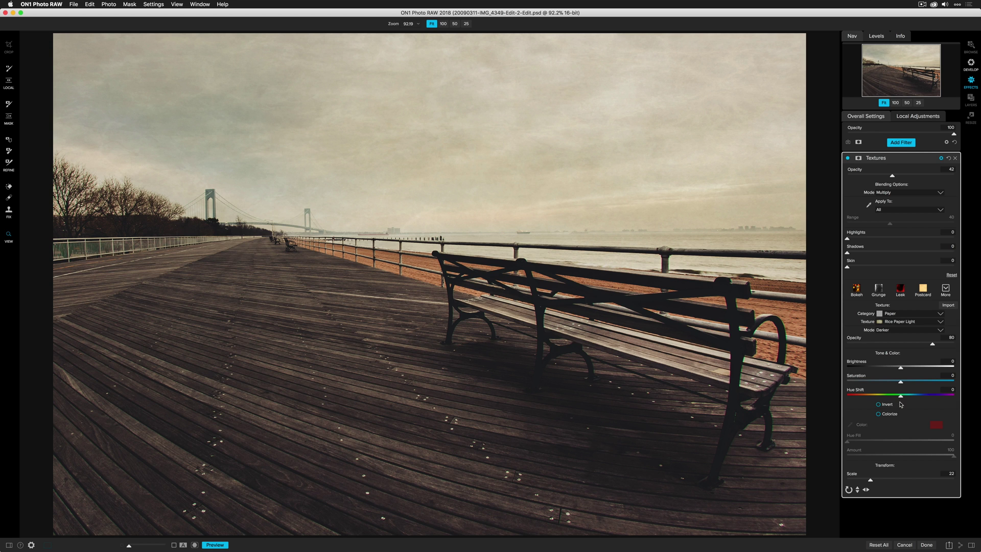
drag(900, 397, 886, 397)
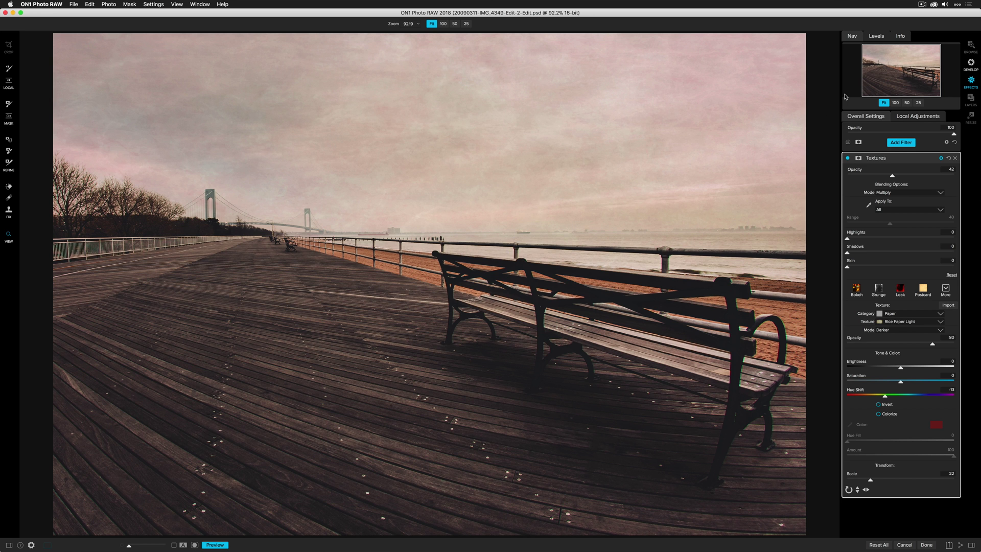
mouse_move(848, 160)
key(super+z)
key(super+shift+z)
key(super+z)
key(super+shift+z)
click(848, 158)
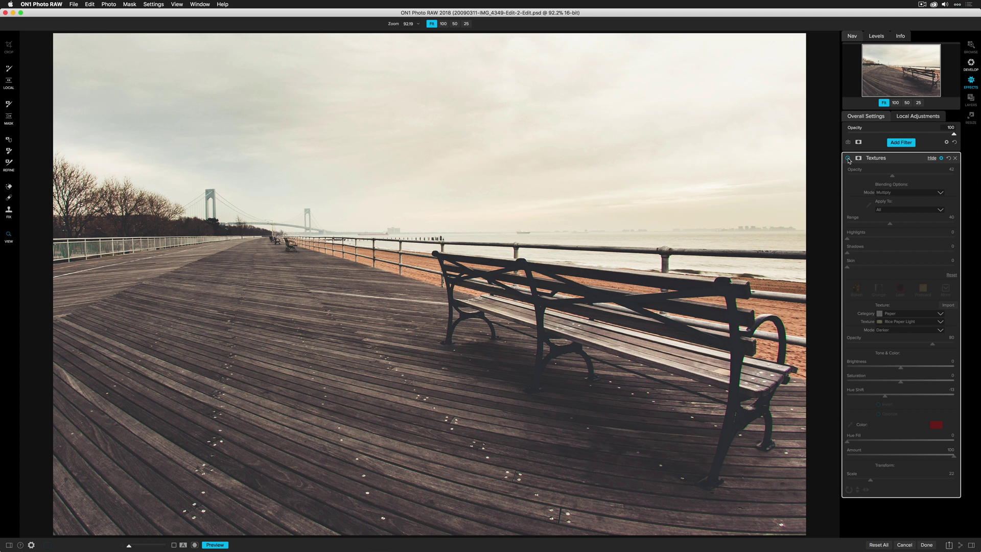
click(848, 159)
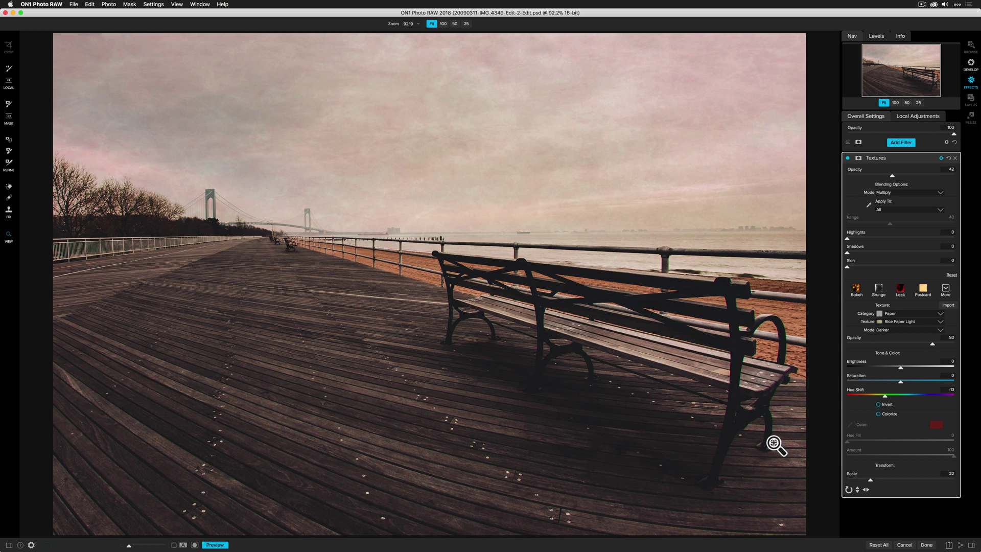
- Back in Lightroom, add a -12 post-crop vignette with Midpoint 3 and Feather 100, then return to the grid
click(927, 545)
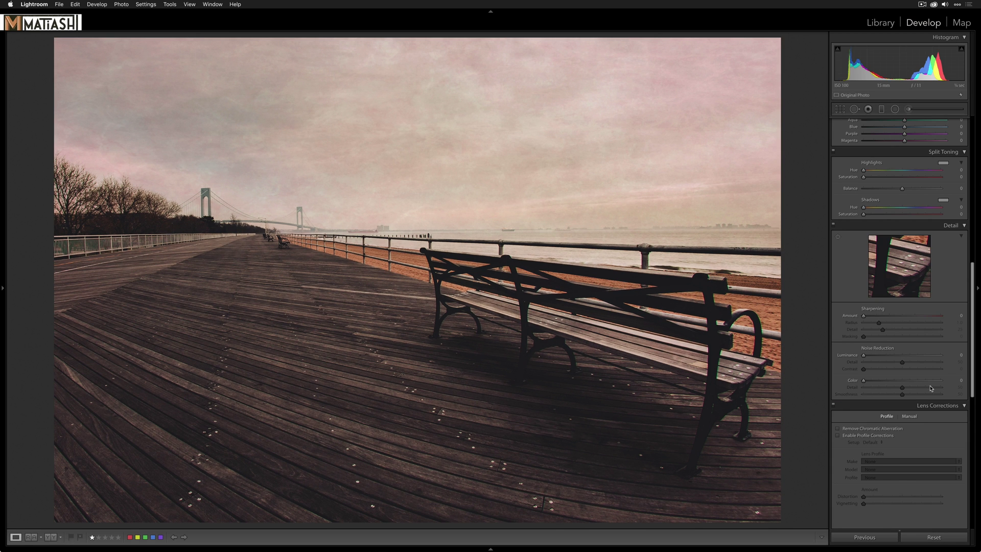
scroll(931, 388, down, 10)
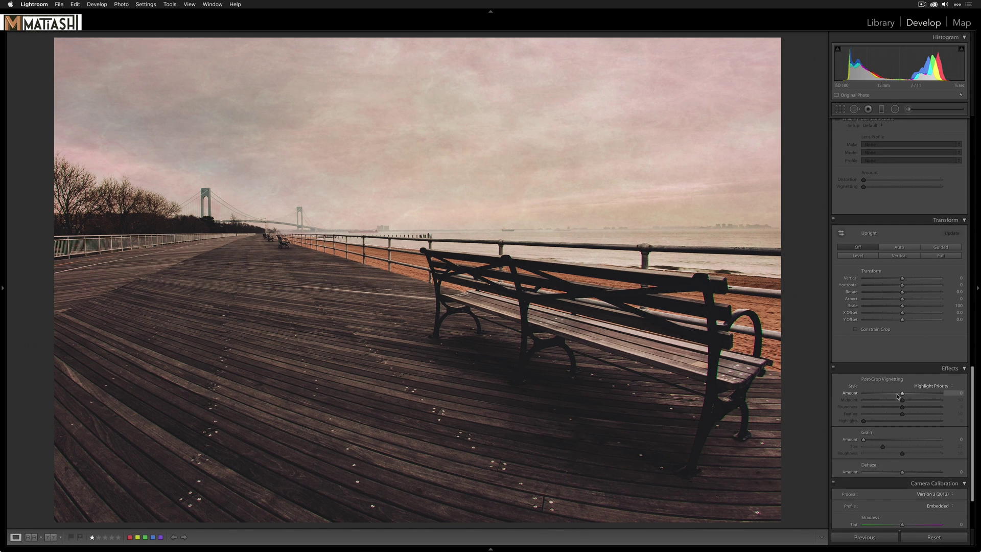
drag(902, 395, 899, 395)
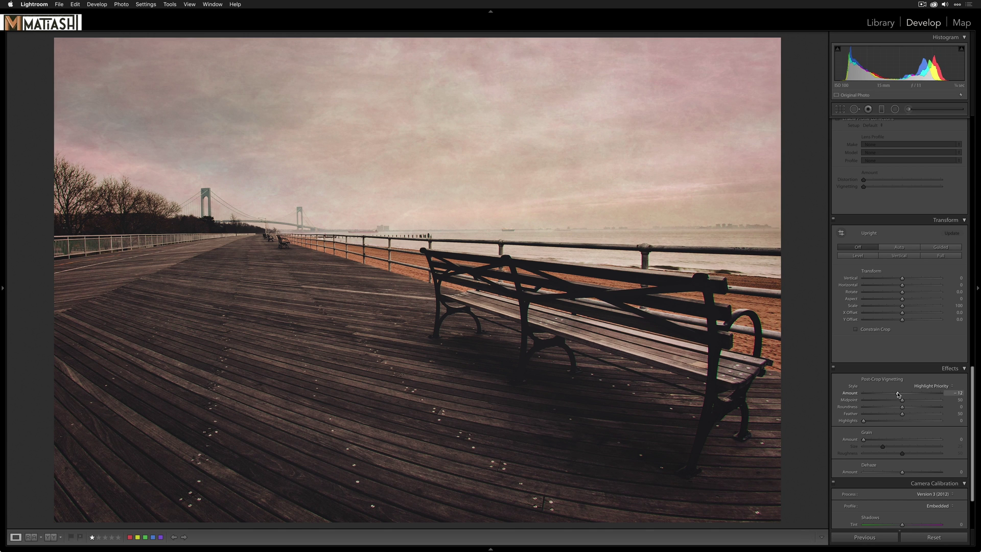
drag(901, 399, 866, 399)
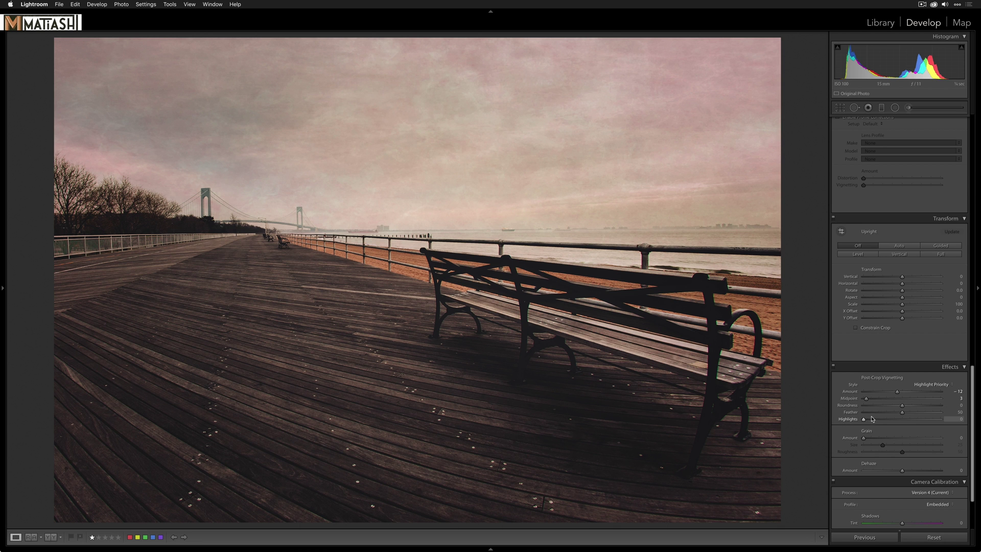
drag(902, 412, 949, 414)
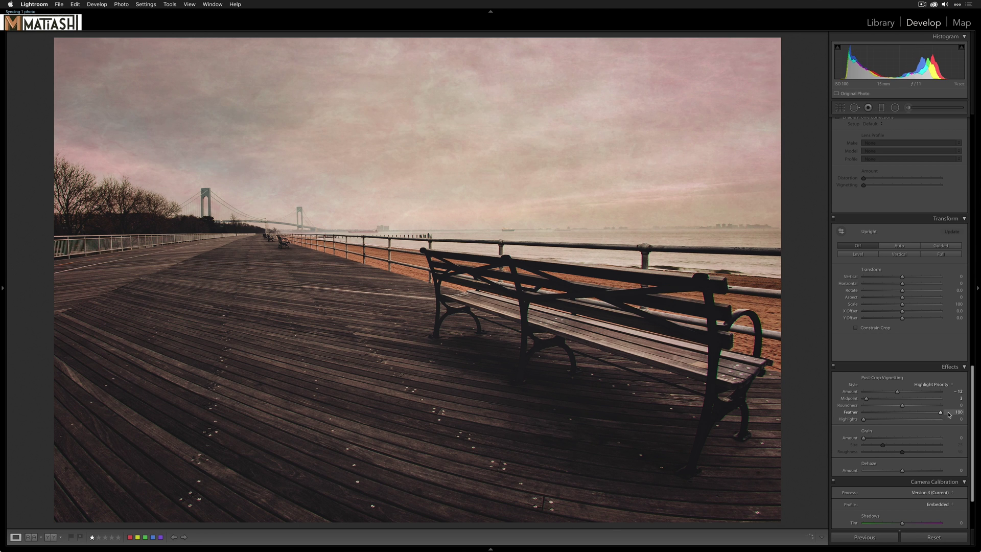
key(g)
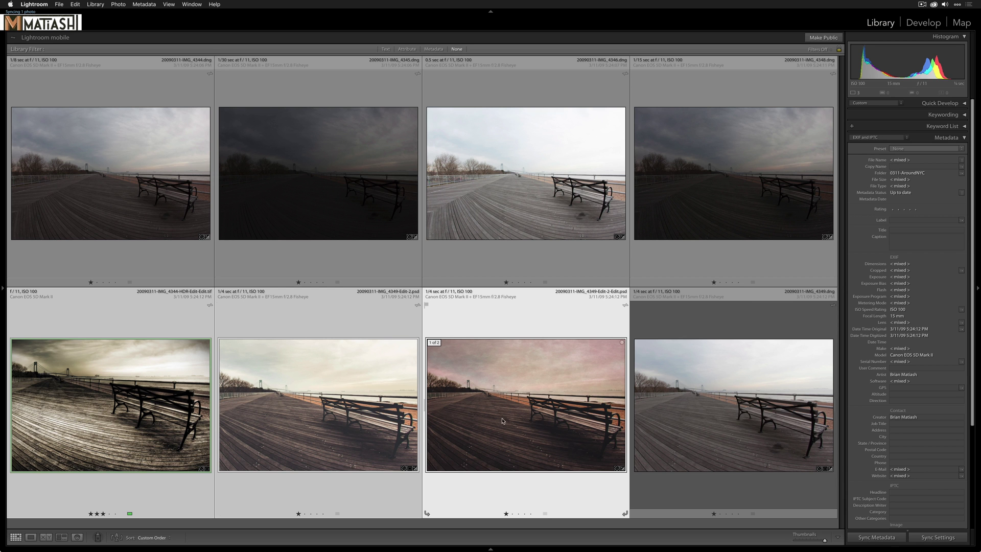
- Show the sepia HDR, colour and pink-textured versions in Survey view and inspect each
click(61, 537)
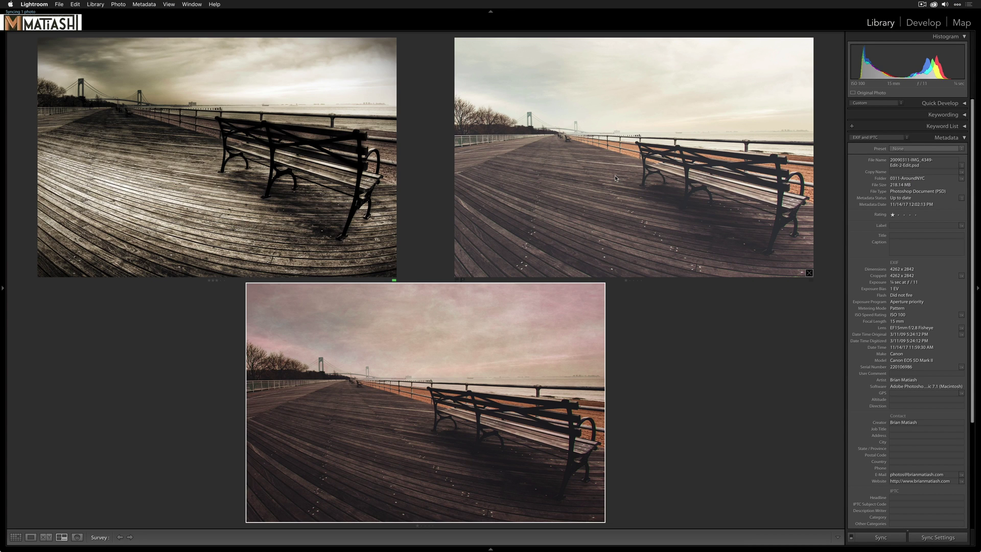
click(530, 200)
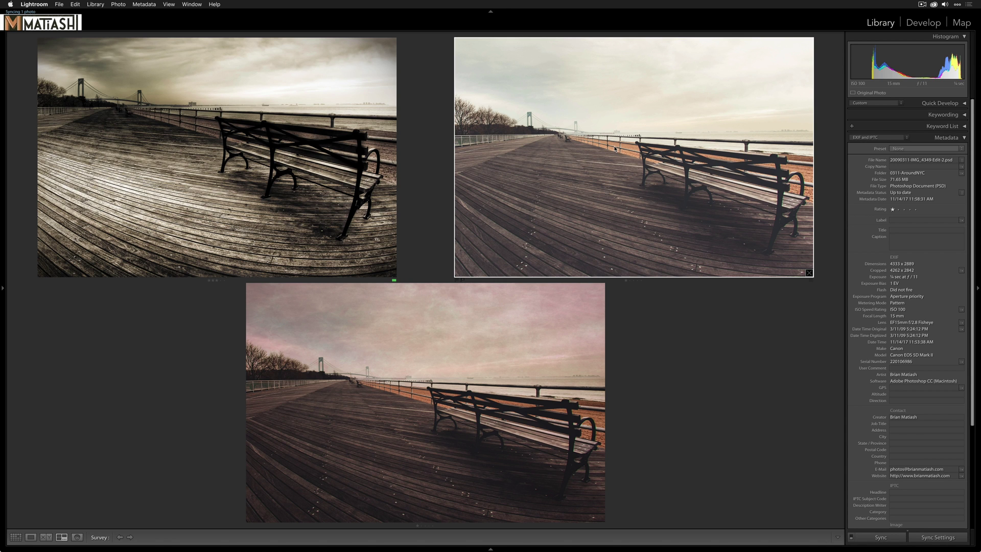
click(577, 316)
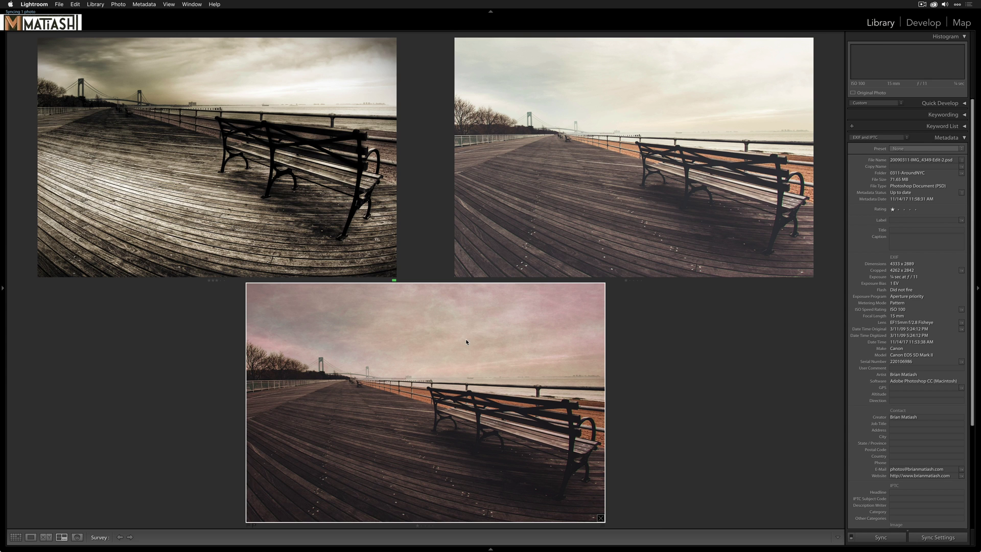